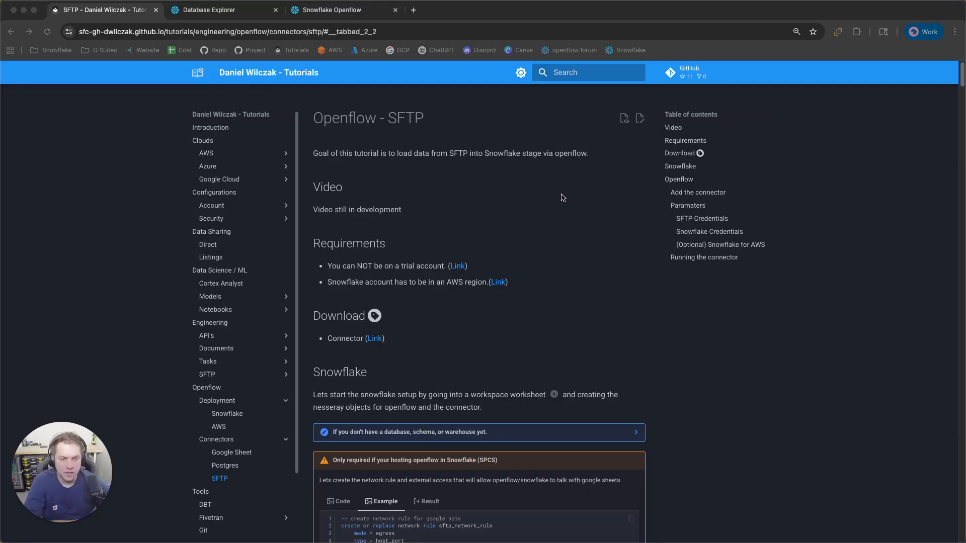
Download files.zip from the Connector Link on the Openflow - SFTP tutorial page
{"action": "left_click", "coordinate": [627, 330]}
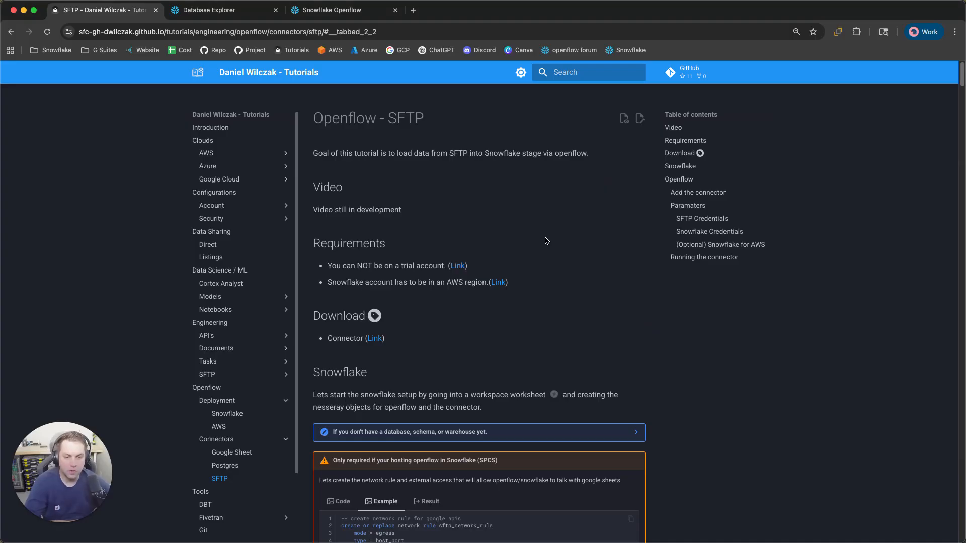
{"action": "scroll", "coordinate": [568, 254], "scroll_direction": "down", "scroll_amount": 7}
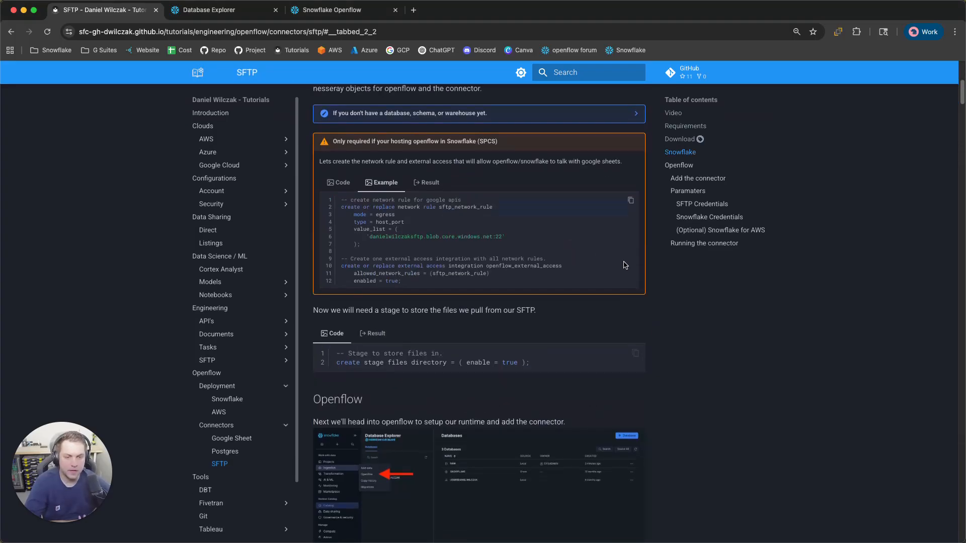
{"action": "scroll", "coordinate": [451, 371], "scroll_direction": "up", "scroll_amount": 4}
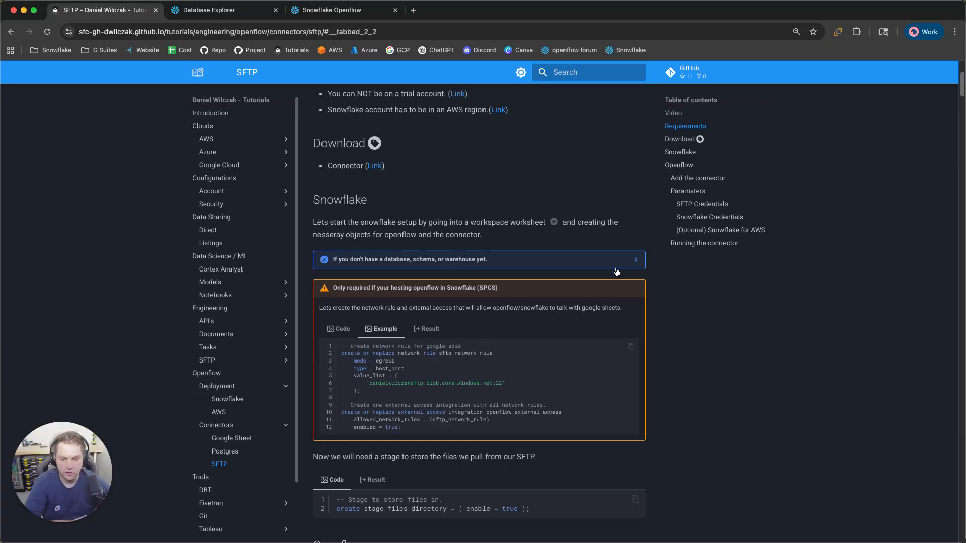
{"action": "scroll", "coordinate": [657, 264], "scroll_direction": "up", "scroll_amount": 2}
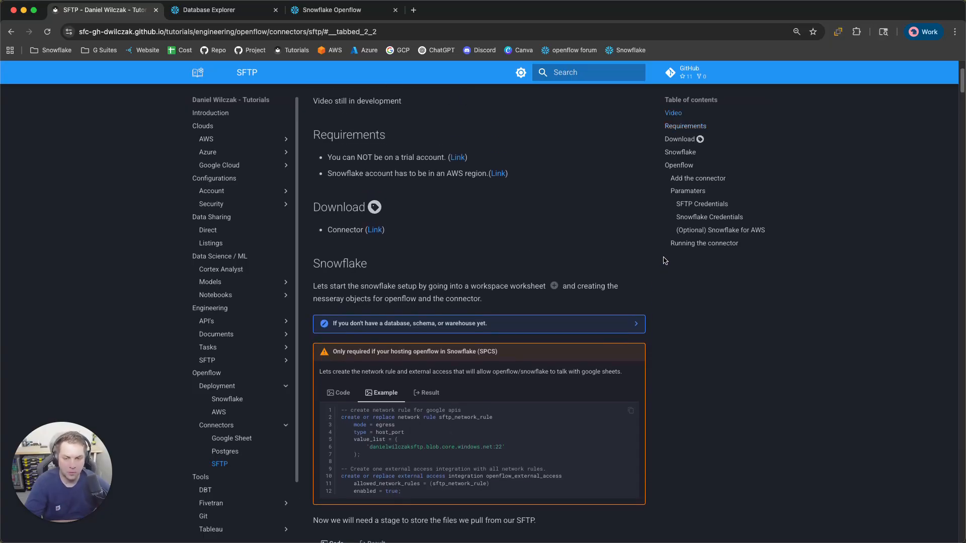
{"action": "scroll", "coordinate": [669, 260], "scroll_direction": "up", "scroll_amount": 2}
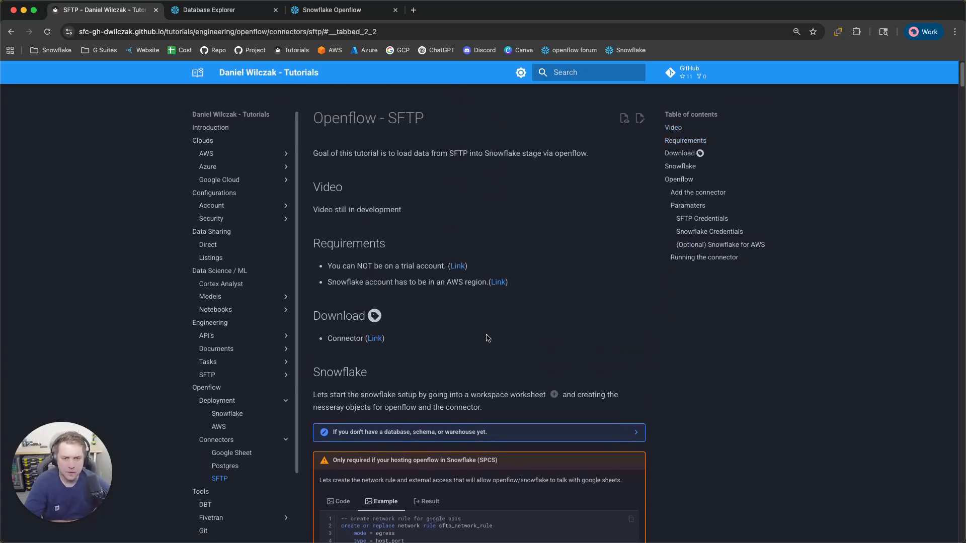
{"action": "left_click", "coordinate": [375, 339]}
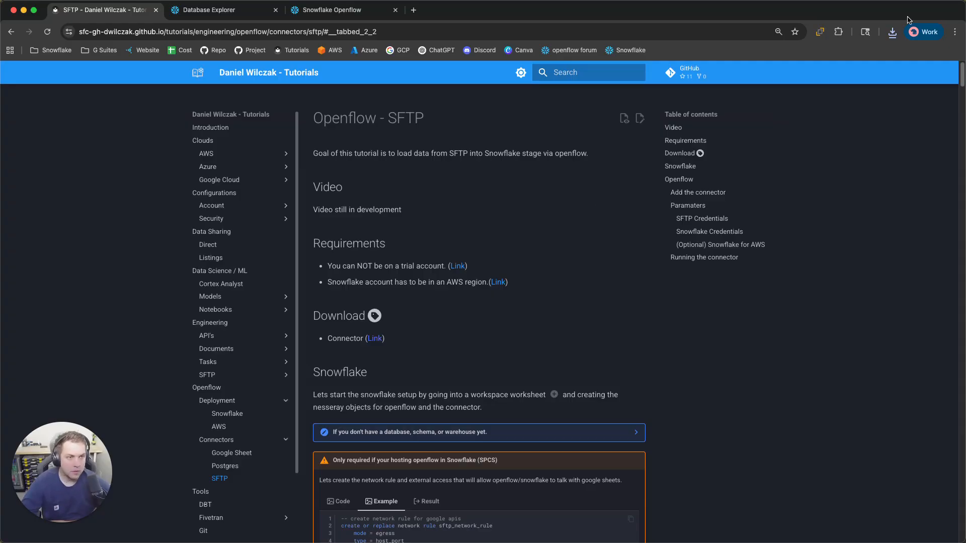
Extract files.zip in Downloads to get SFTPtoStage.json, then close the Finder window
{"action": "left_click", "coordinate": [894, 32]}
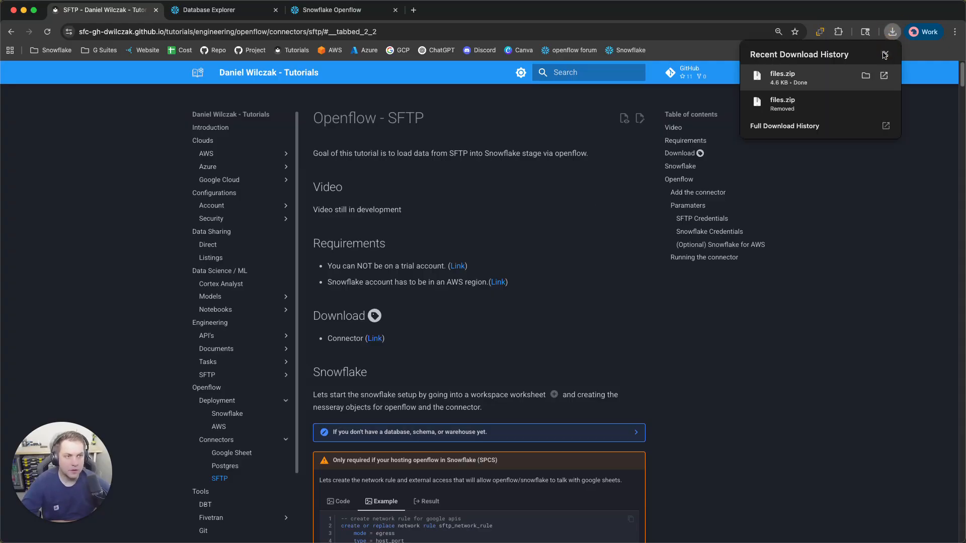
{"action": "left_click", "coordinate": [865, 76]}
{"action": "double_click", "coordinate": [429, 299]}
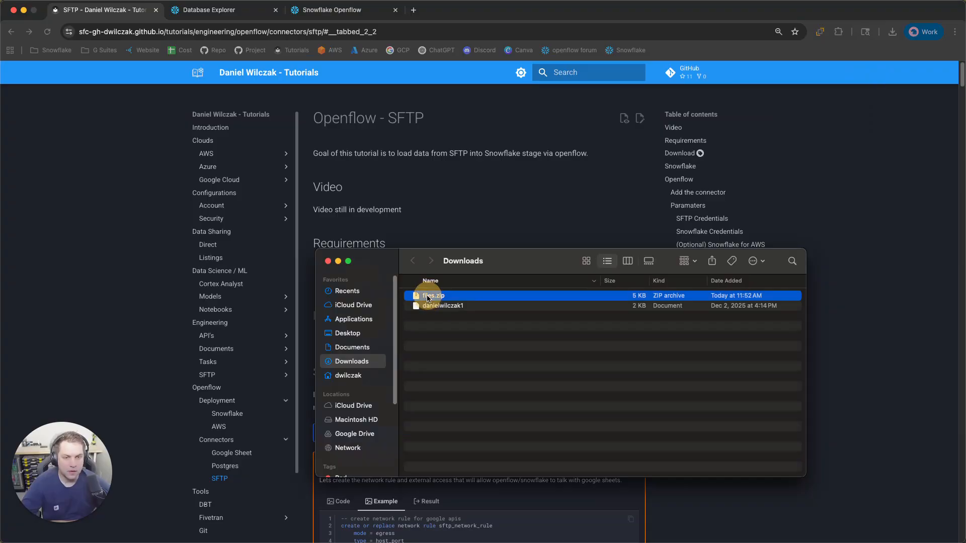
{"action": "left_click", "coordinate": [493, 330]}
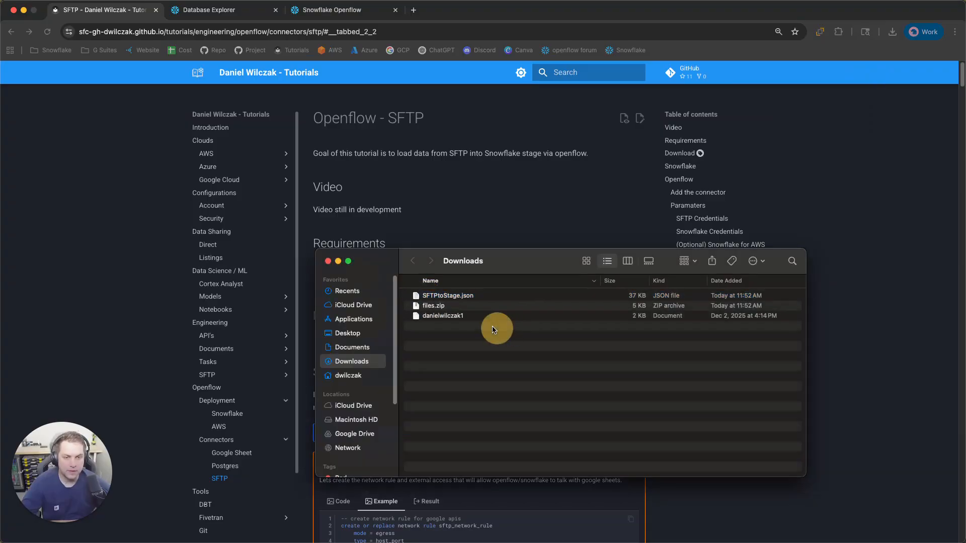
{"action": "left_click", "coordinate": [456, 296]}
{"action": "left_click", "coordinate": [328, 261]}
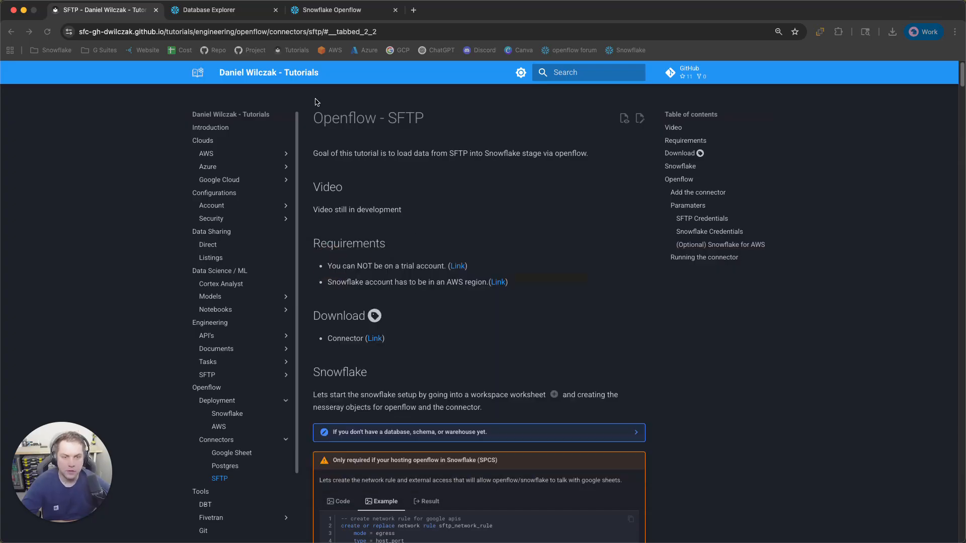
Expand the 'If you don't have a database, schema, or warehouse yet' box and copy its SQL
{"action": "scroll", "coordinate": [431, 217], "scroll_direction": "down", "scroll_amount": 5}
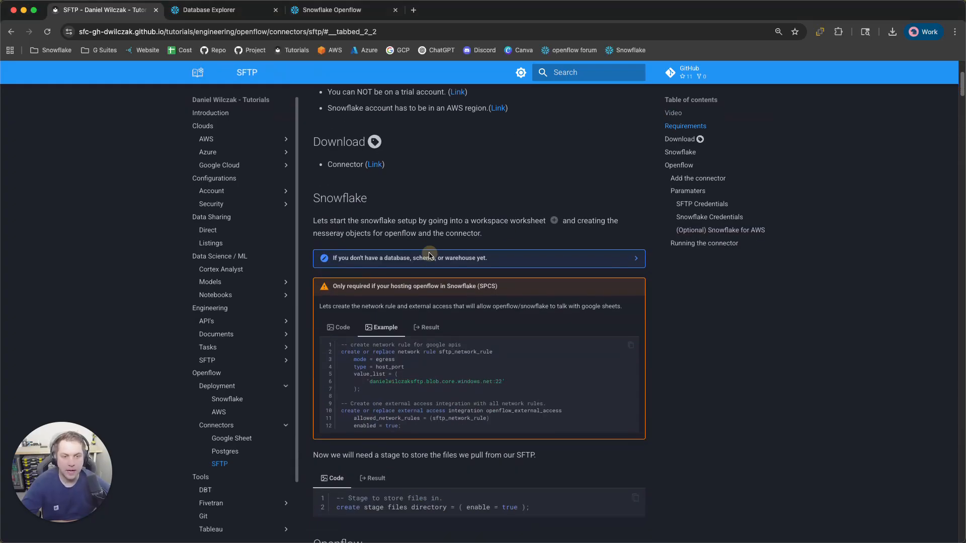
{"action": "left_click", "coordinate": [432, 258]}
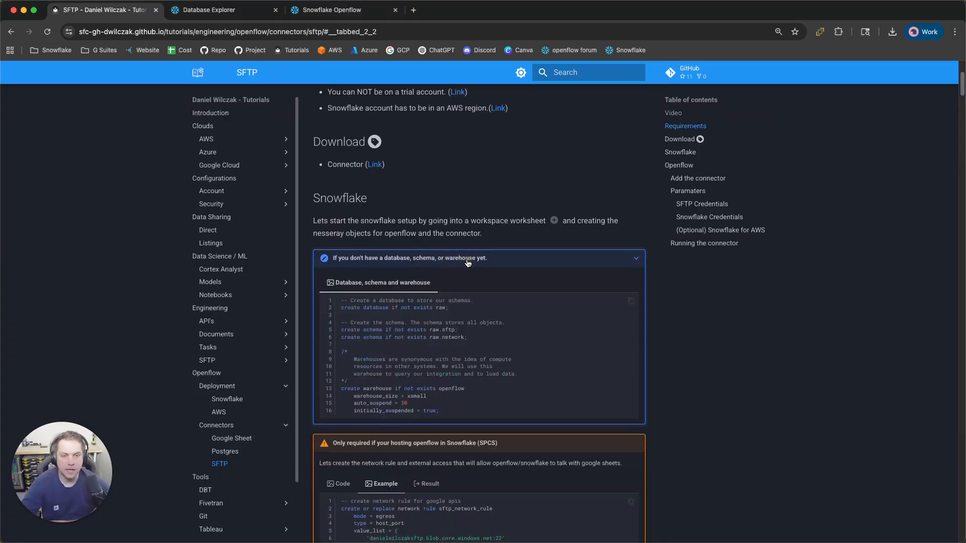
{"action": "left_click", "coordinate": [631, 300]}
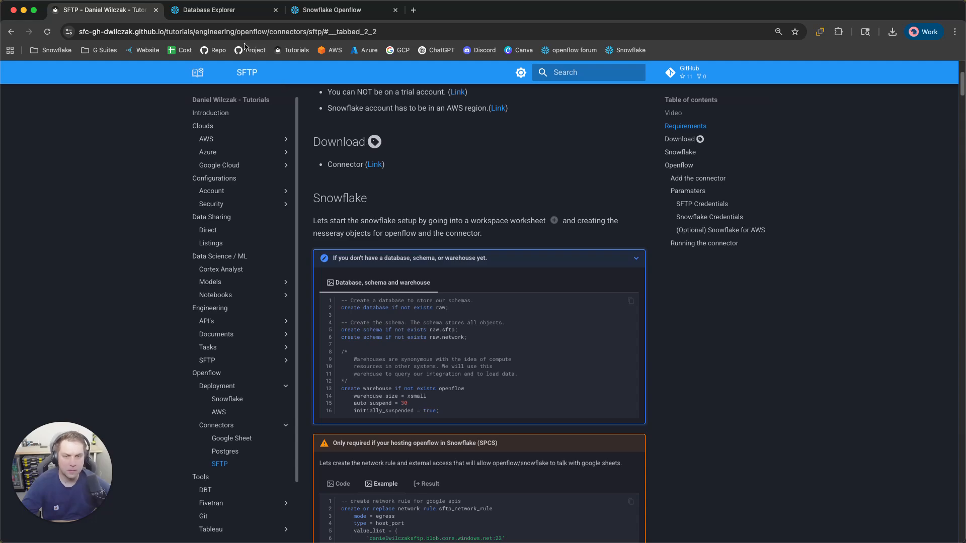
Run the pasted setup SQL in code.sql, creating the raw database, sftp and network schemas, and openflow warehouse
{"action": "left_click", "coordinate": [223, 11]}
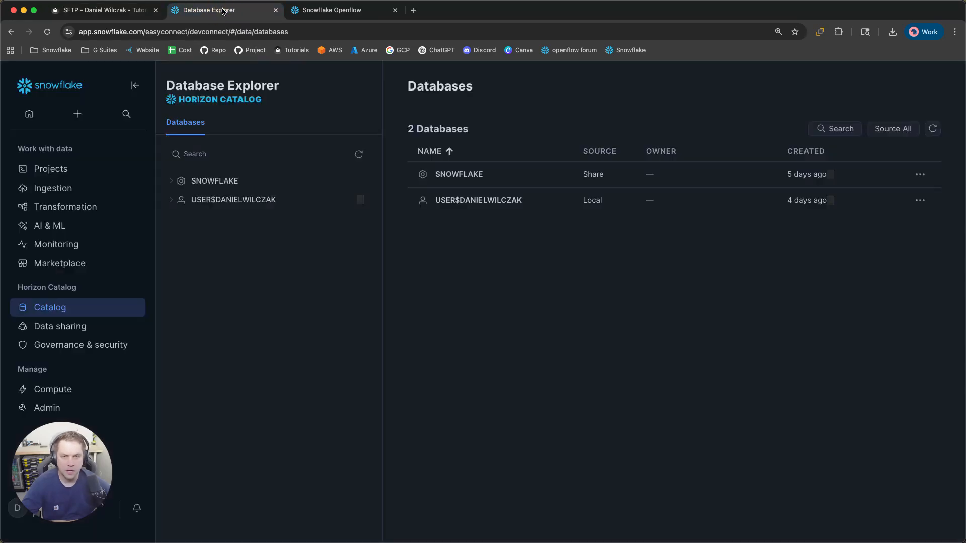
{"action": "mouse_move", "coordinate": [88, 170]}
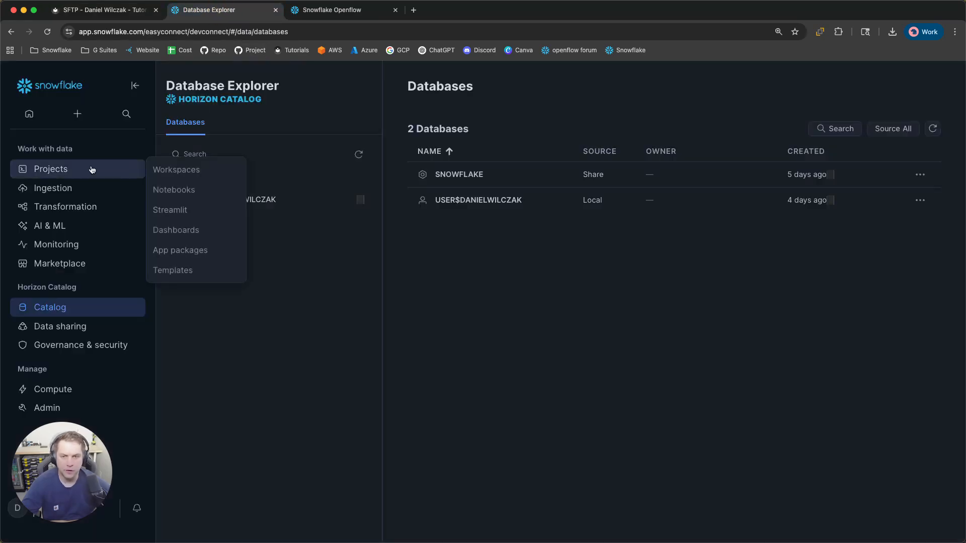
{"action": "left_click", "coordinate": [170, 170]}
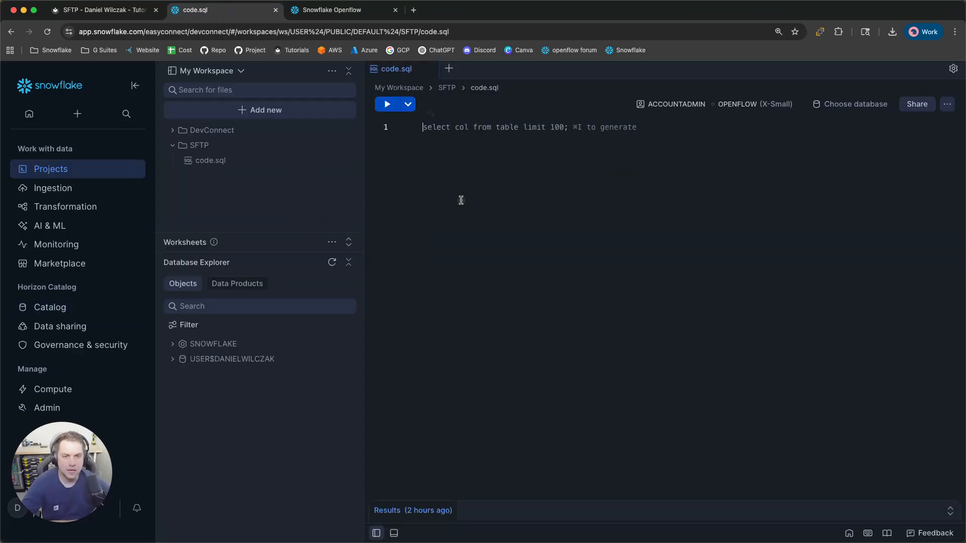
{"action": "left_click_drag", "start_coordinate": [566, 297], "coordinate": [408, 124]}
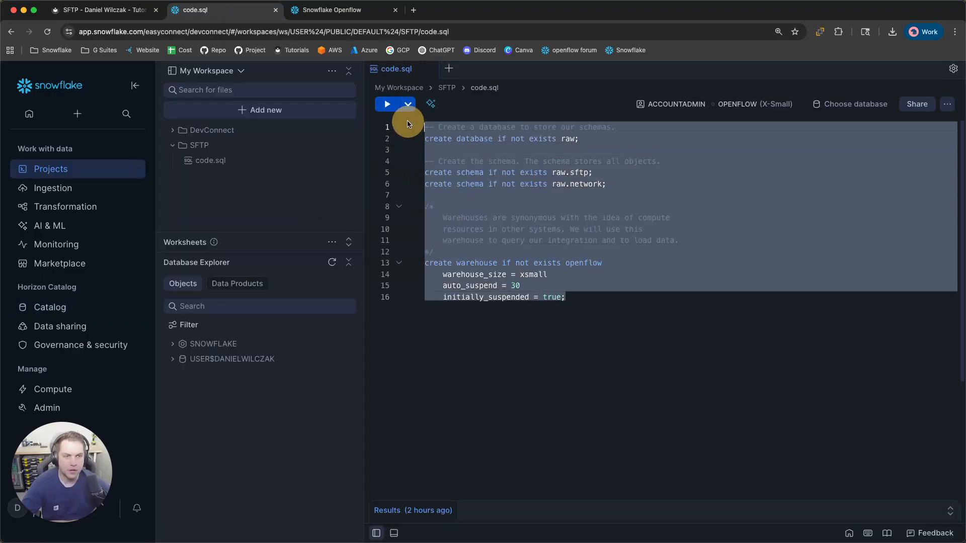
{"action": "key", "text": "super+Return"}
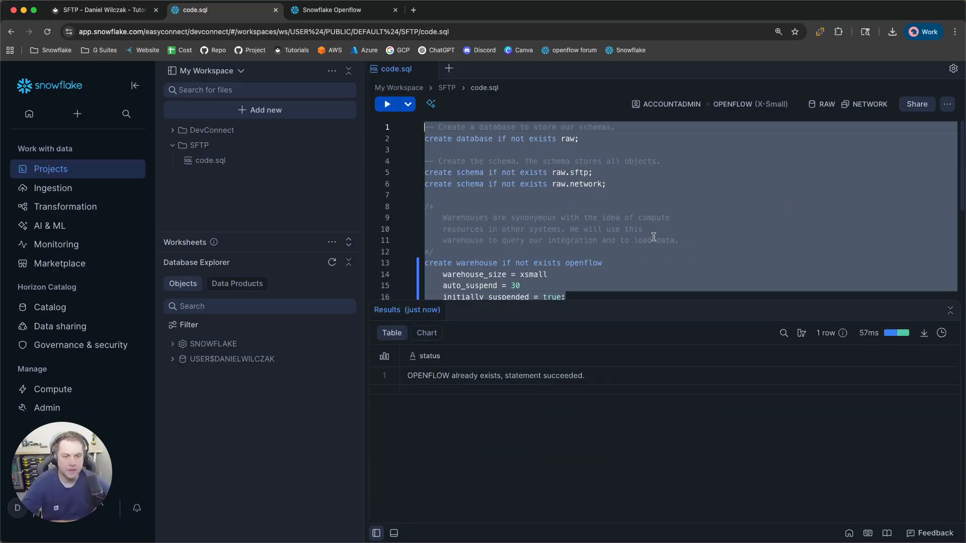
{"action": "left_click", "coordinate": [121, 19]}
Copy the Example network rule and external access integration SQL with the real SFTP host
{"action": "scroll", "coordinate": [650, 277], "scroll_direction": "down", "scroll_amount": 5}
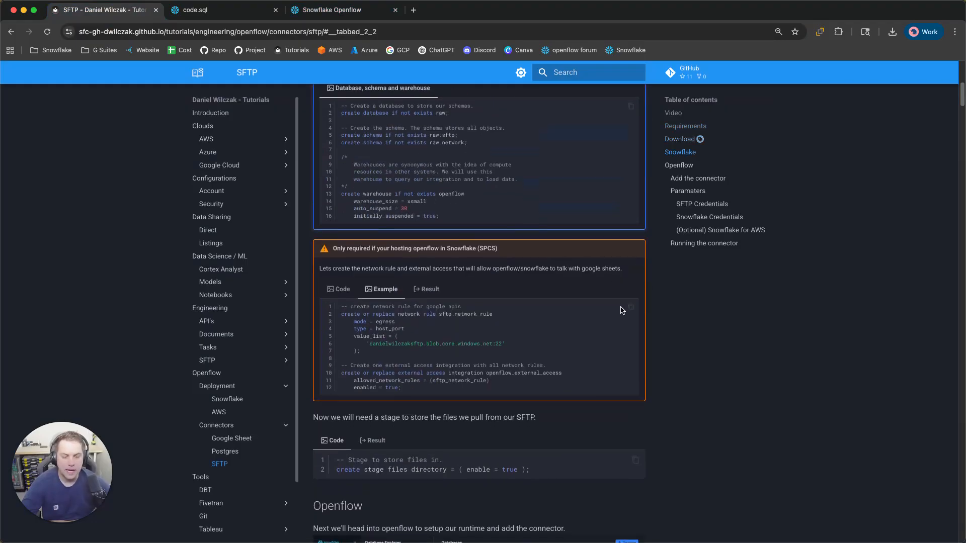
{"action": "left_click", "coordinate": [335, 290]}
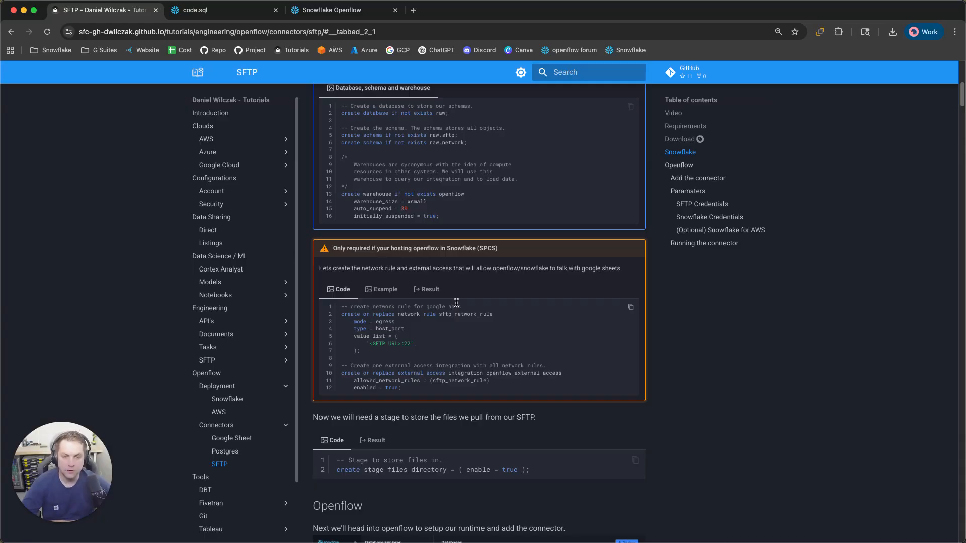
{"action": "left_click", "coordinate": [632, 309]}
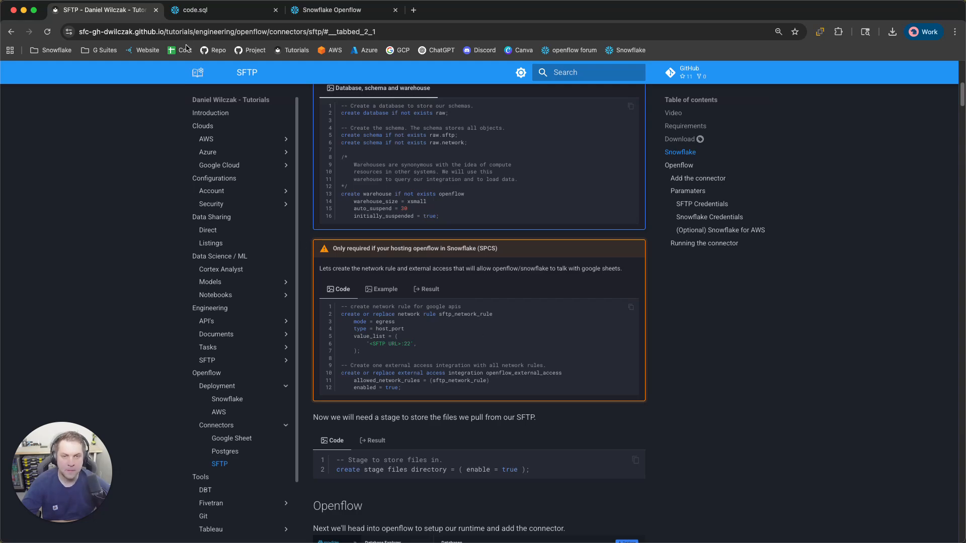
{"action": "left_click", "coordinate": [198, 10]}
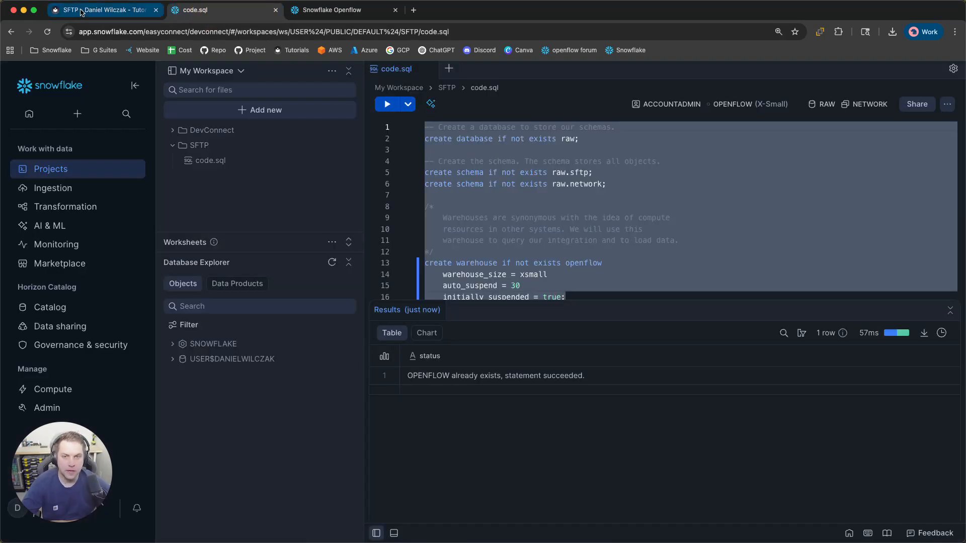
{"action": "left_click", "coordinate": [100, 10]}
{"action": "left_click", "coordinate": [384, 287]}
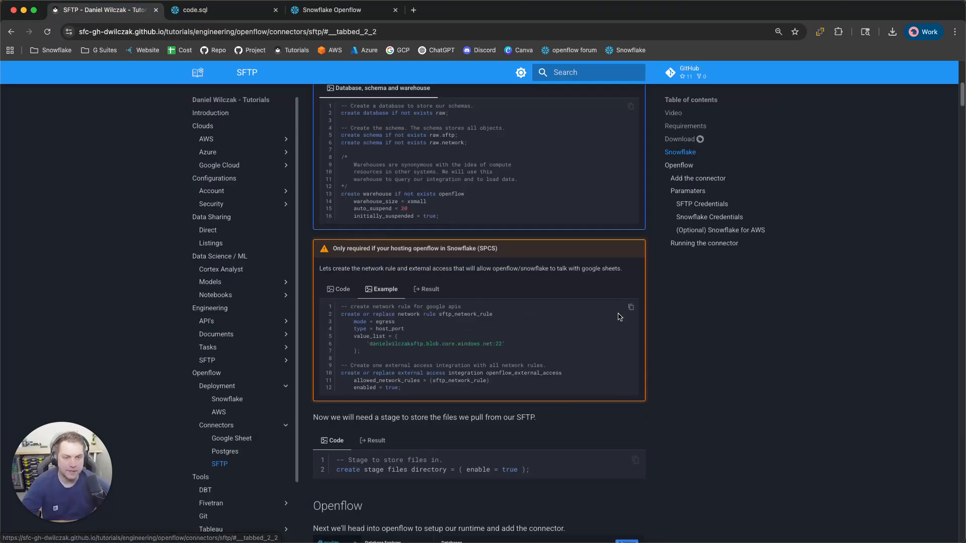
{"action": "left_click", "coordinate": [631, 307]}
{"action": "left_click", "coordinate": [193, 15]}
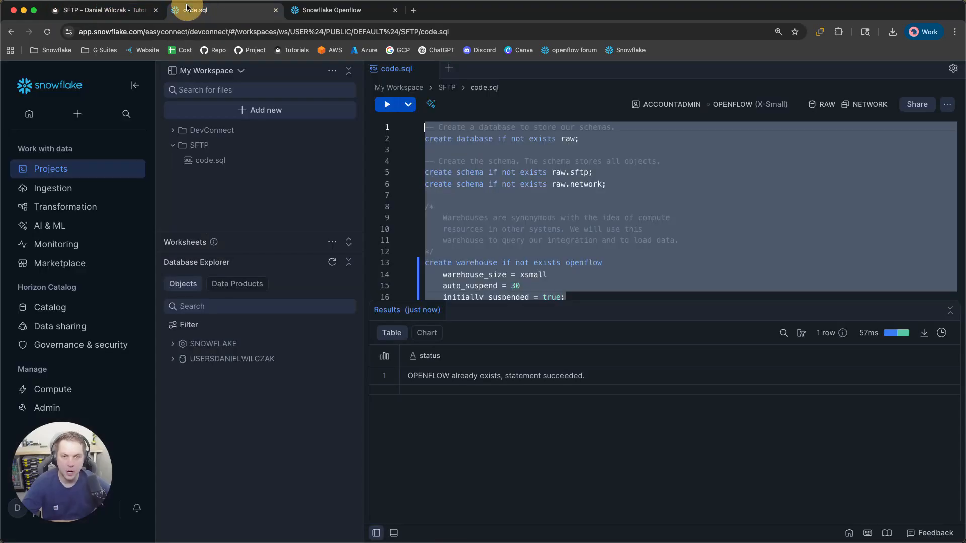
Replace code.sql with the sftp_network_rule (port 22) and OPENFLOW_EXTERNAL_ACCESS SQL and run it
{"action": "left_click", "coordinate": [563, 264]}
{"action": "key", "text": "cmd+a"}
{"action": "key", "text": "cmd+v"}
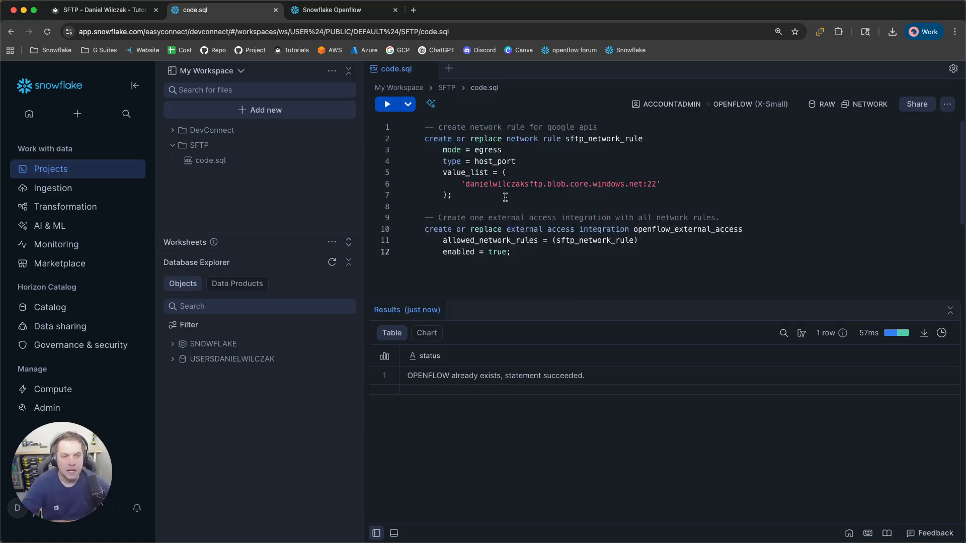
{"action": "left_click_drag", "start_coordinate": [466, 188], "coordinate": [690, 199]}
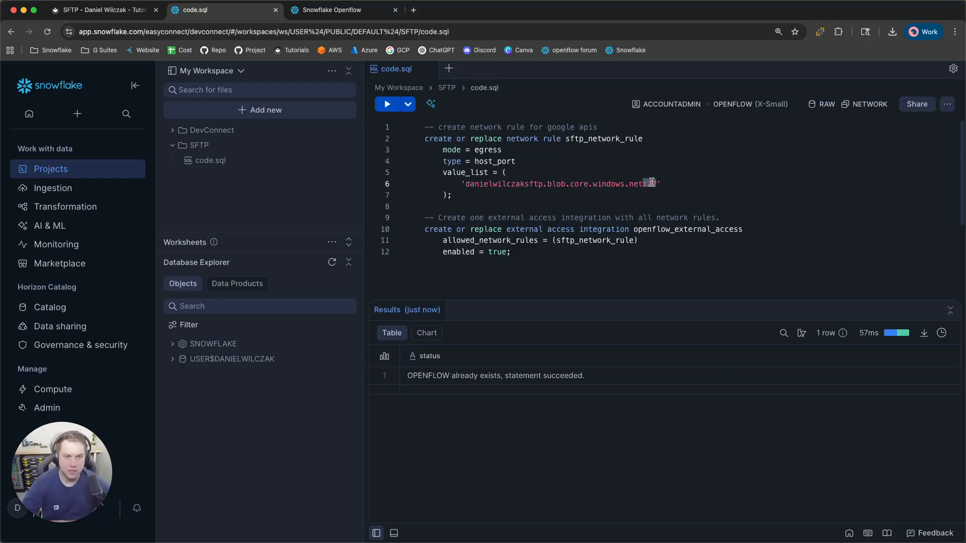
{"action": "left_click_drag", "start_coordinate": [533, 254], "coordinate": [403, 108]}
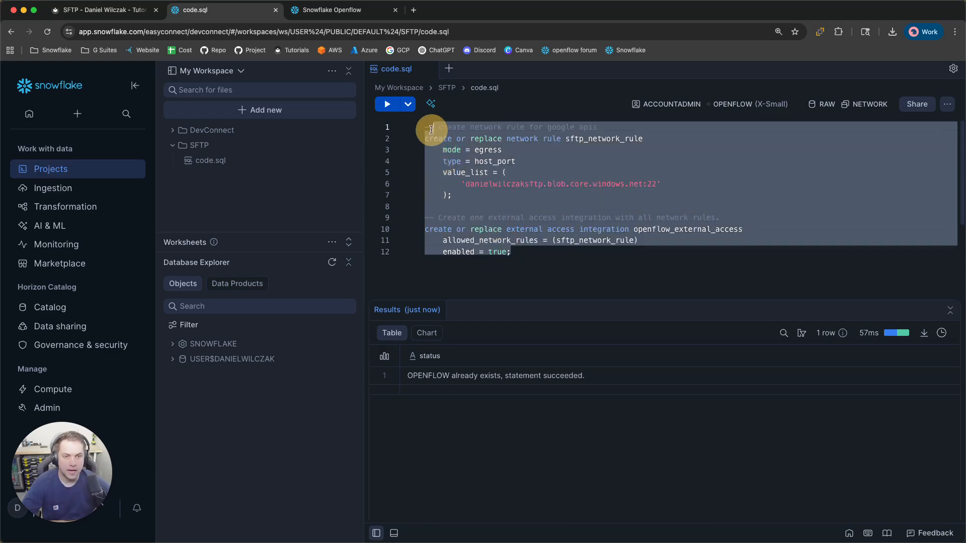
{"action": "key", "text": "super+Return"}
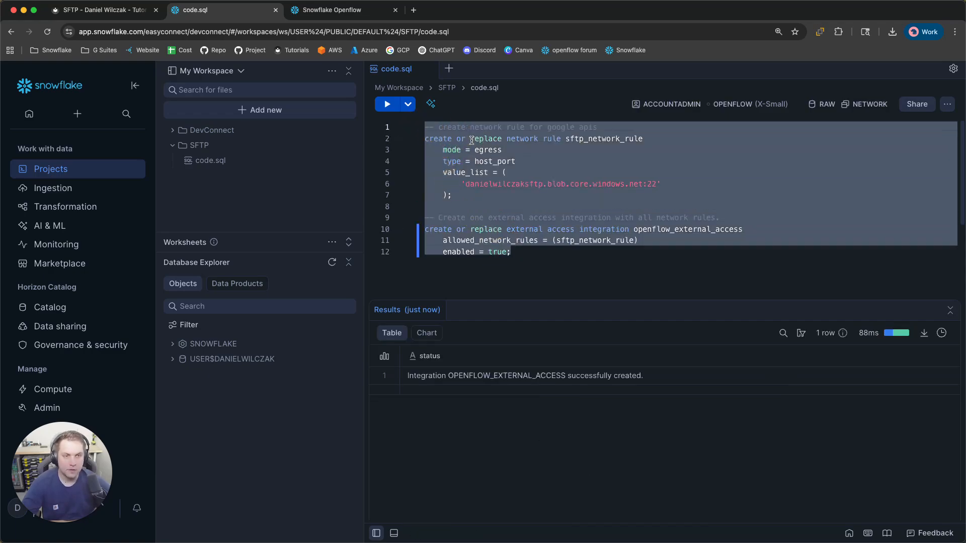
{"action": "left_click", "coordinate": [579, 260]}
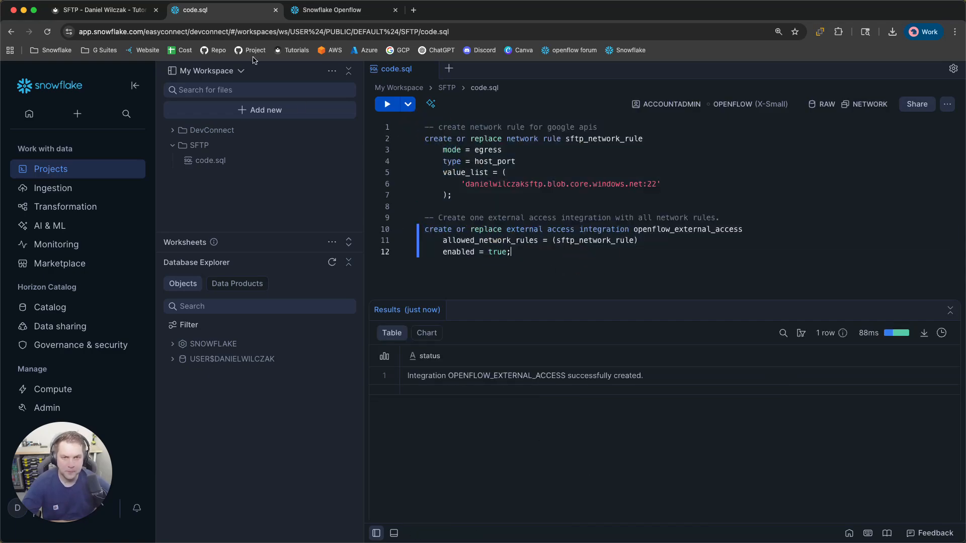
Copy the FILES stage creation SQL from the tutorial's stage section
{"action": "left_click", "coordinate": [95, 11]}
{"action": "scroll", "coordinate": [538, 282], "scroll_direction": "down", "scroll_amount": 3}
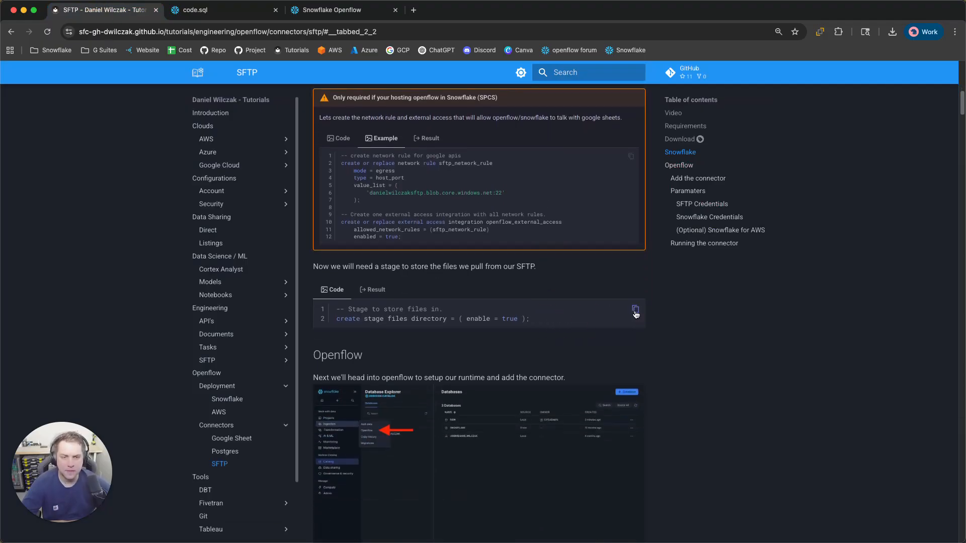
{"action": "left_click", "coordinate": [636, 311]}
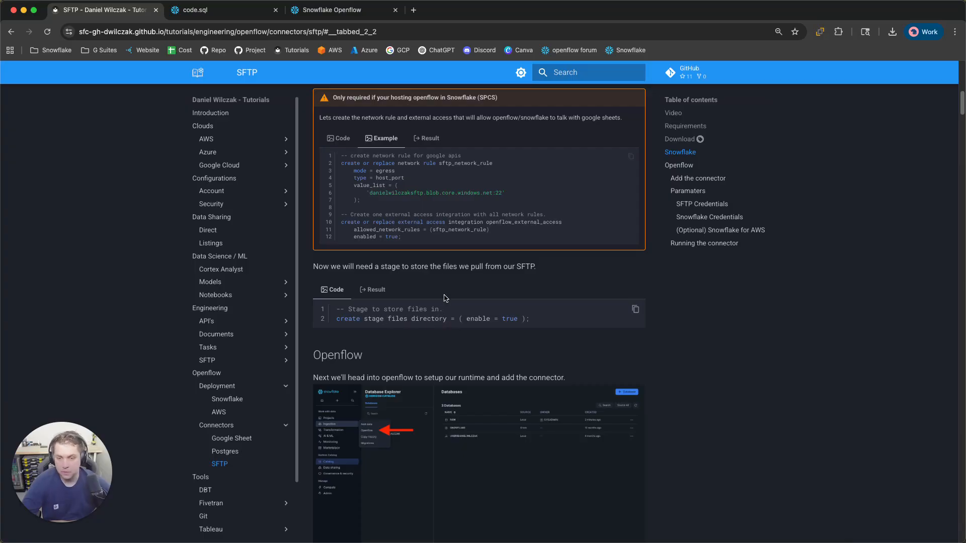
{"action": "left_click", "coordinate": [226, 10]}
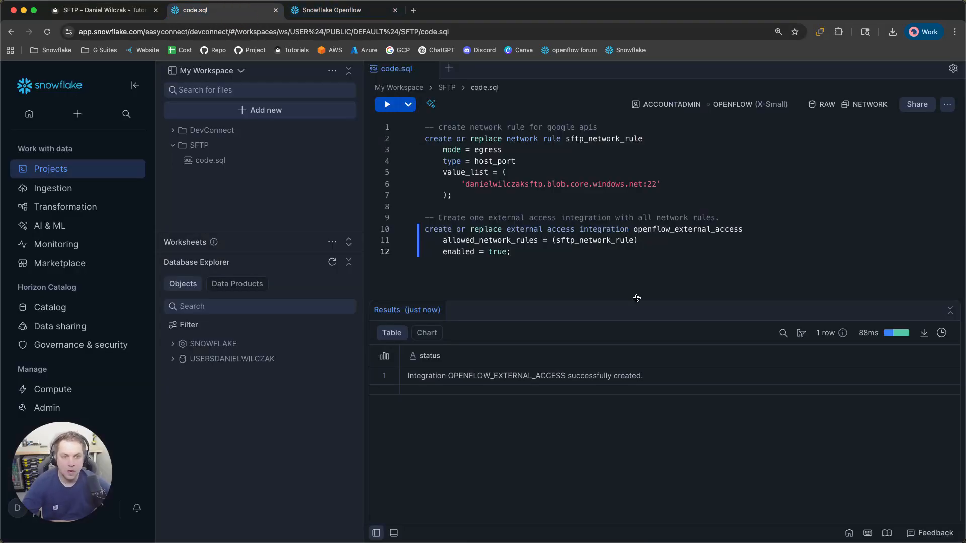
Paste the stage SQL over the script and set the run context to RAW / SFTP
{"action": "key", "text": "super+a"}
{"action": "key", "text": "super+v"}
{"action": "left_click", "coordinate": [842, 105]}
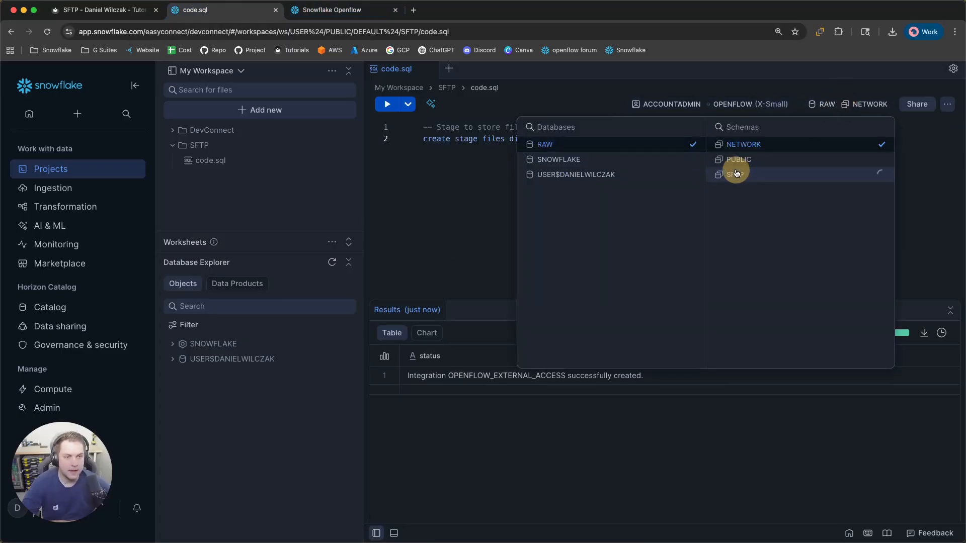
{"action": "left_click", "coordinate": [734, 173]}
{"action": "left_click", "coordinate": [470, 183]}
Run the statement to create stage FILES and confirm it under RAW.SFTP in Database Explorer
{"action": "left_click", "coordinate": [659, 142]}
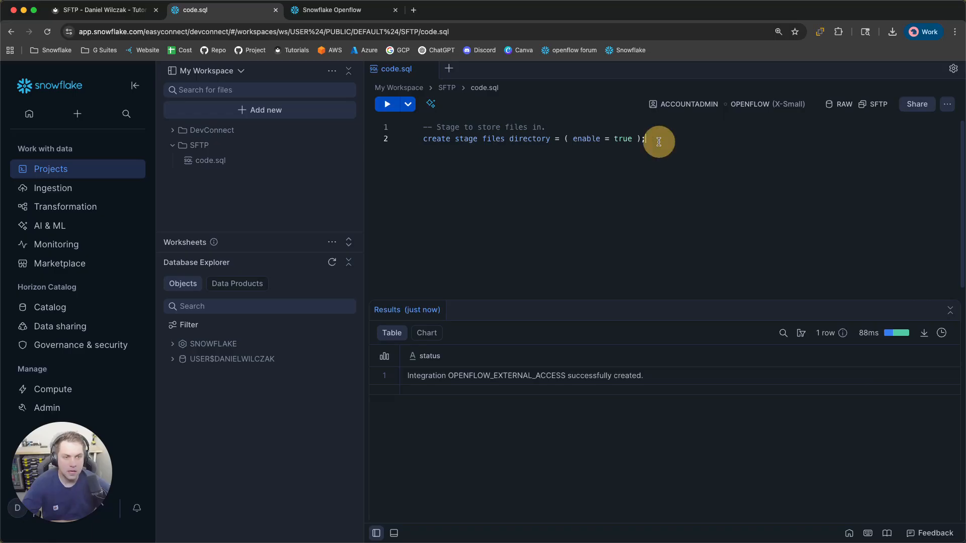
{"action": "key", "text": "super+Return"}
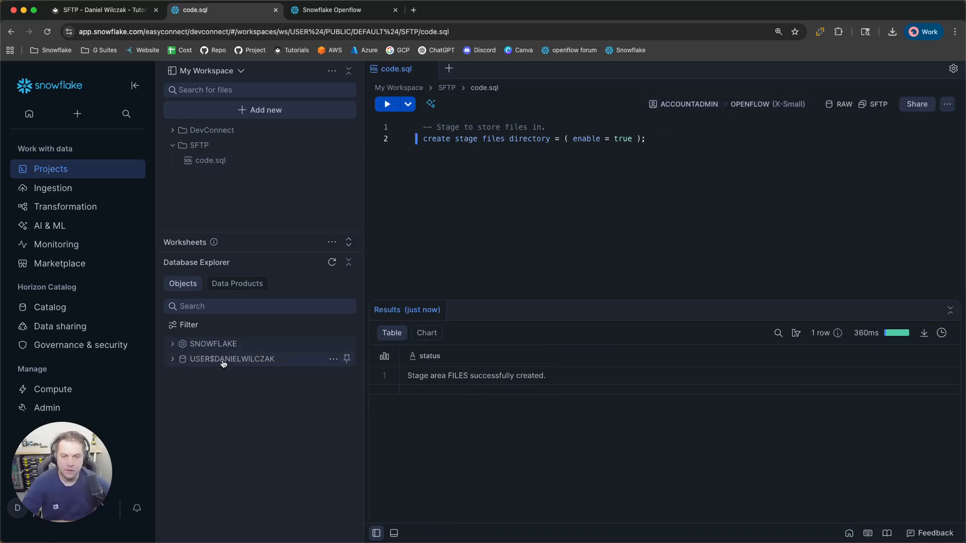
{"action": "left_click", "coordinate": [332, 262]}
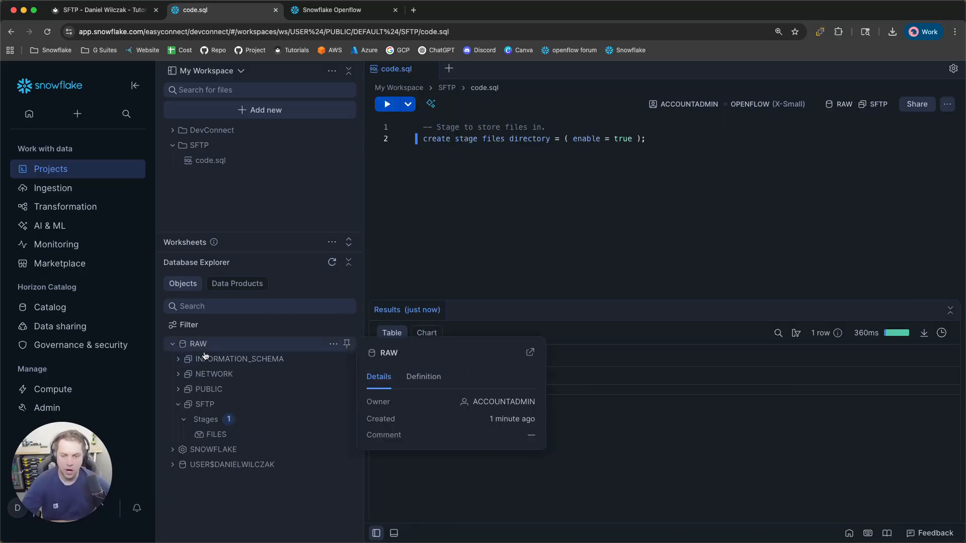
{"action": "mouse_move", "coordinate": [218, 402]}
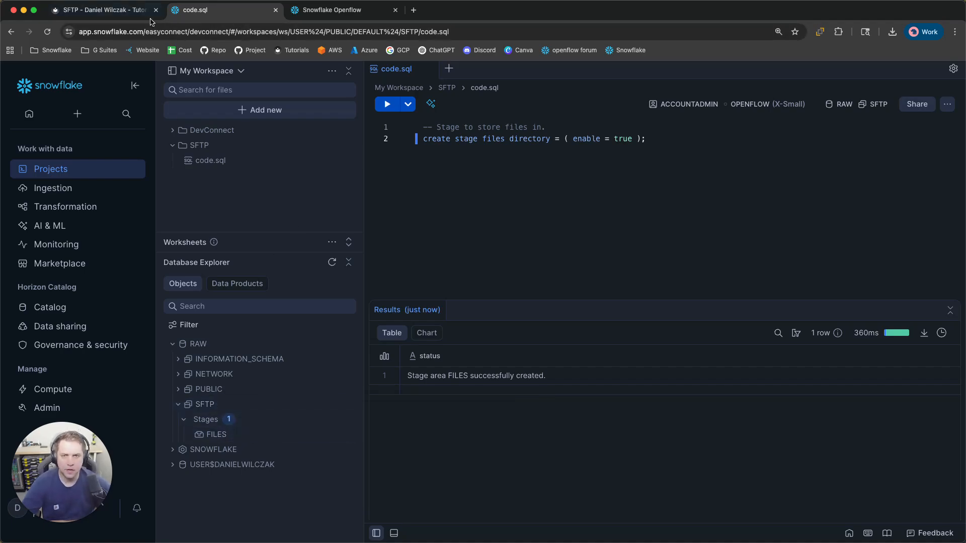
Close the old Openflow tab and launch Openflow in a new tab via Ingestion > Openflow
{"action": "left_click", "coordinate": [397, 10]}
{"action": "mouse_move", "coordinate": [97, 196]}
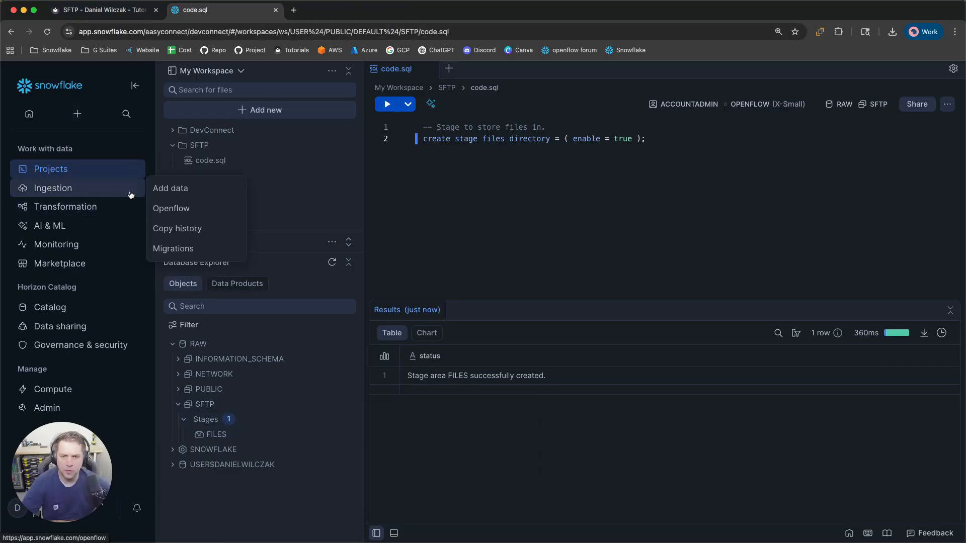
{"action": "left_click", "coordinate": [168, 208]}
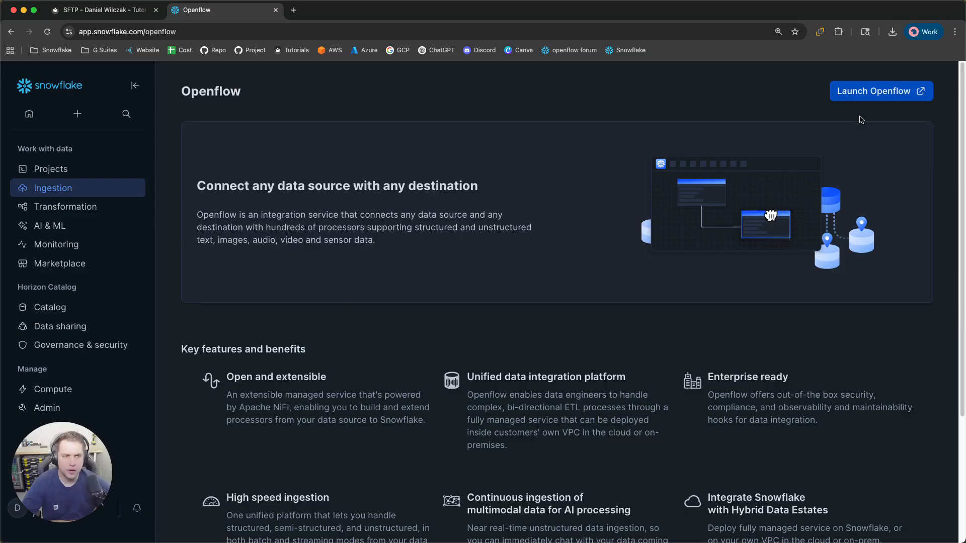
{"action": "left_click", "coordinate": [878, 92]}
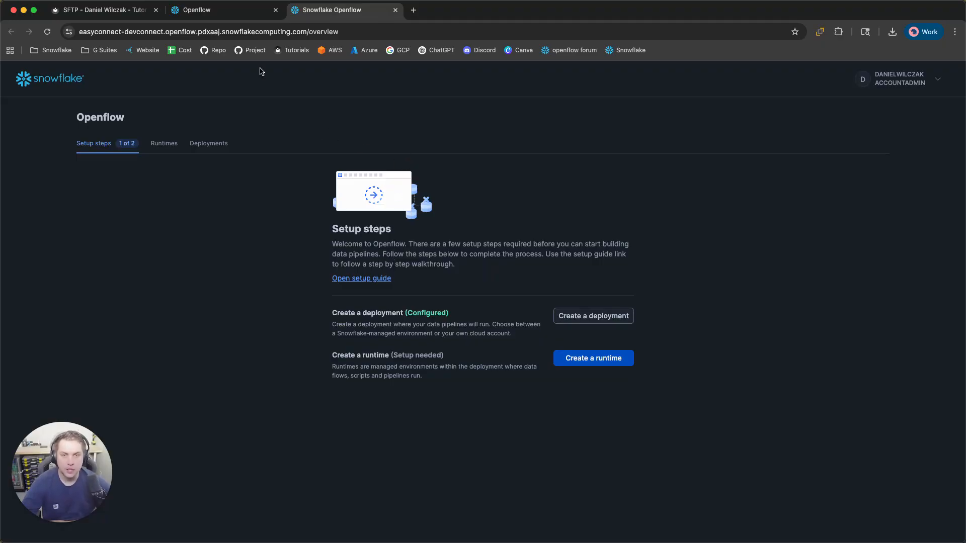
{"action": "left_click", "coordinate": [236, 10]}
{"action": "left_click", "coordinate": [104, 18]}
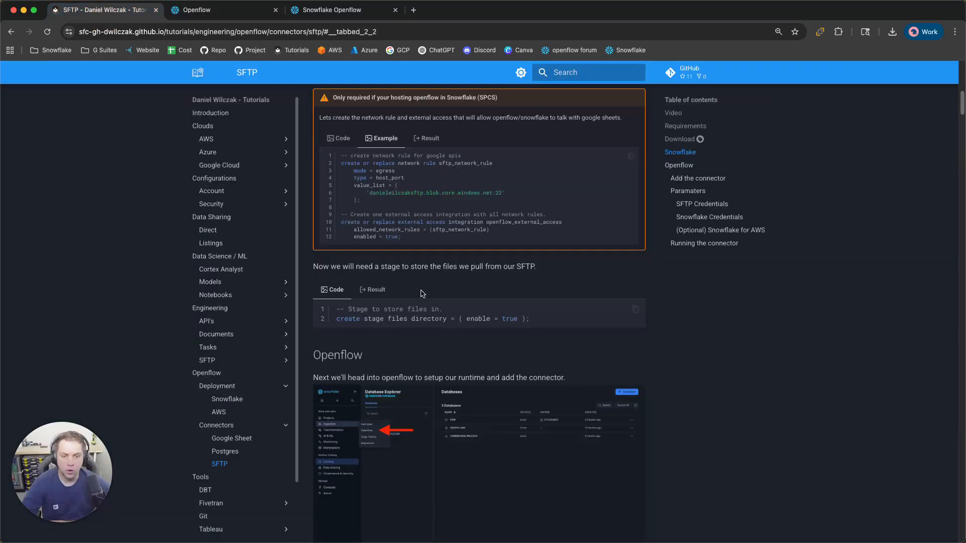
{"action": "scroll", "coordinate": [453, 300], "scroll_direction": "down", "scroll_amount": 4}
View the default-role screenshot under the 'Invalid consent request' warning, then return to Openflow
{"action": "scroll", "coordinate": [462, 301], "scroll_direction": "down", "scroll_amount": 6}
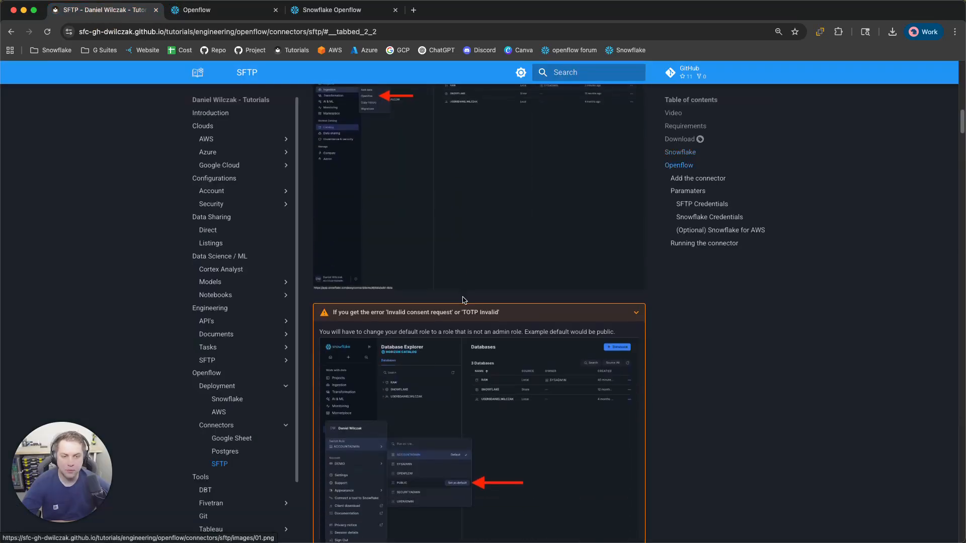
{"action": "left_click", "coordinate": [453, 346]}
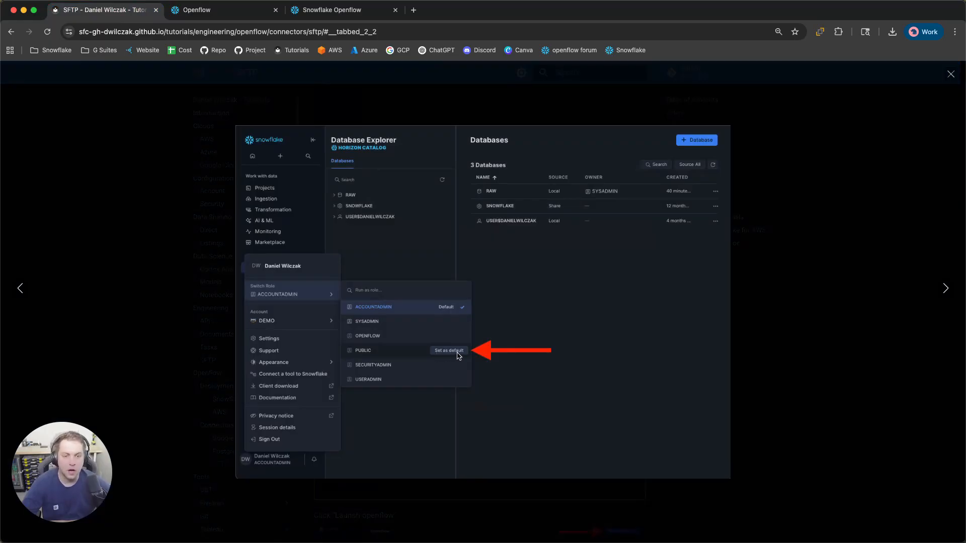
{"action": "left_click", "coordinate": [766, 217]}
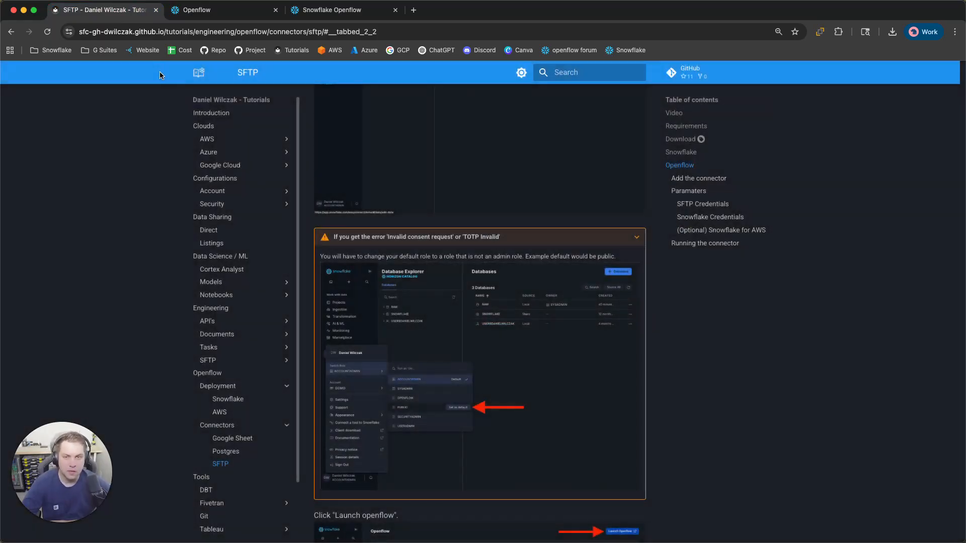
{"action": "left_click", "coordinate": [313, 11]}
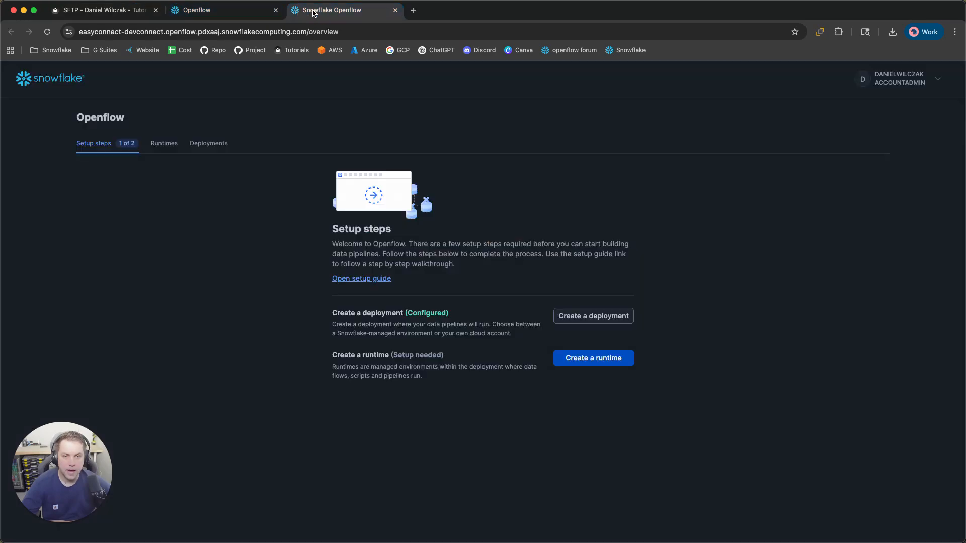
Start a new runtime from the Runtimes list and name it sftp
{"action": "left_click", "coordinate": [165, 143]}
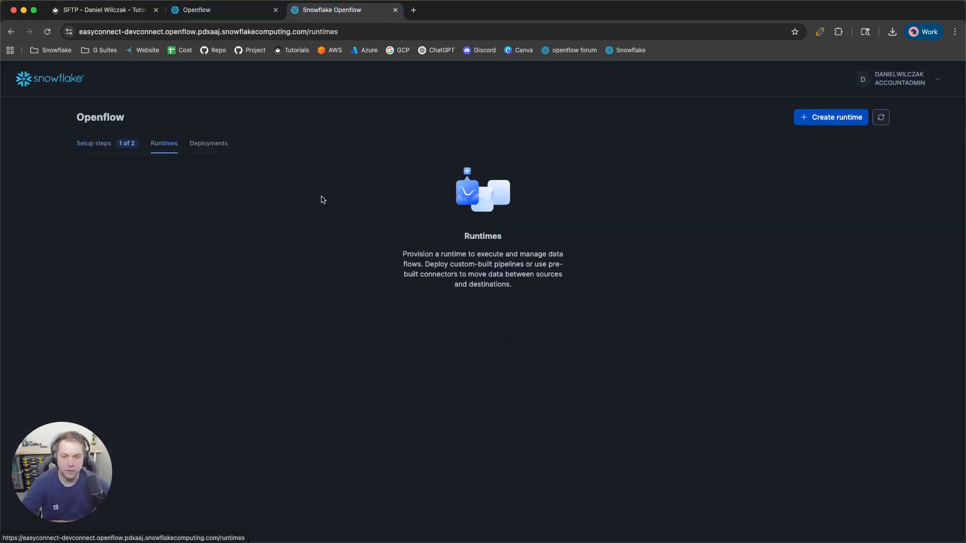
{"action": "left_click", "coordinate": [828, 117]}
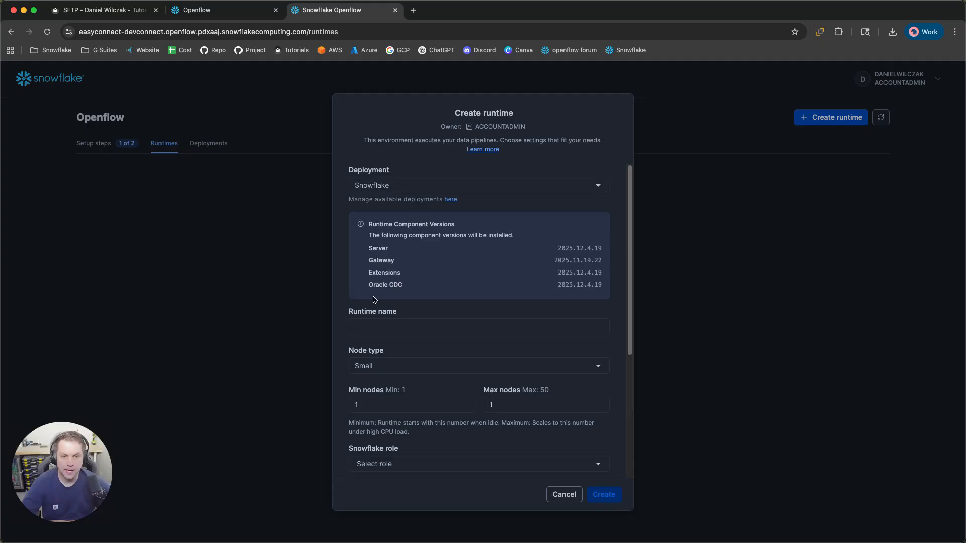
{"action": "scroll", "coordinate": [376, 300], "scroll_direction": "down", "scroll_amount": 1}
{"action": "left_click", "coordinate": [377, 313]}
{"action": "type", "text": "sftp"}
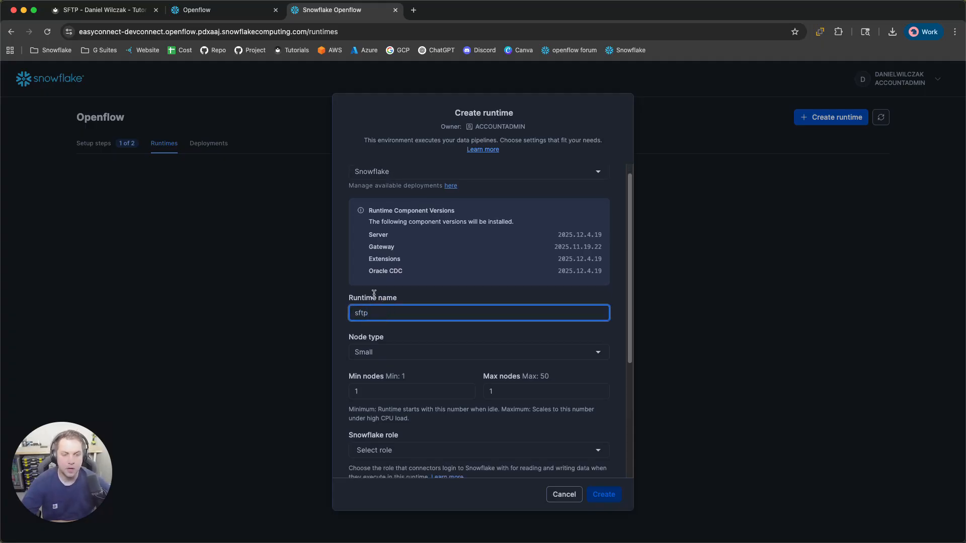
Give the runtime the ACCOUNTADMIN role and OPENFLOW_EXTERNAL_ACCESS integration, then create it
{"action": "scroll", "coordinate": [382, 302], "scroll_direction": "down", "scroll_amount": 5}
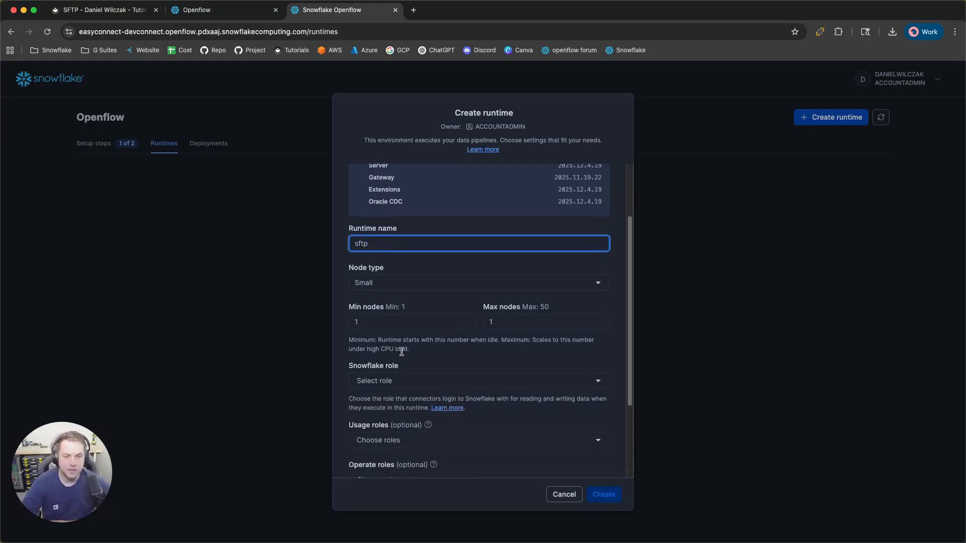
{"action": "left_click", "coordinate": [412, 379]}
{"action": "left_click", "coordinate": [398, 436]}
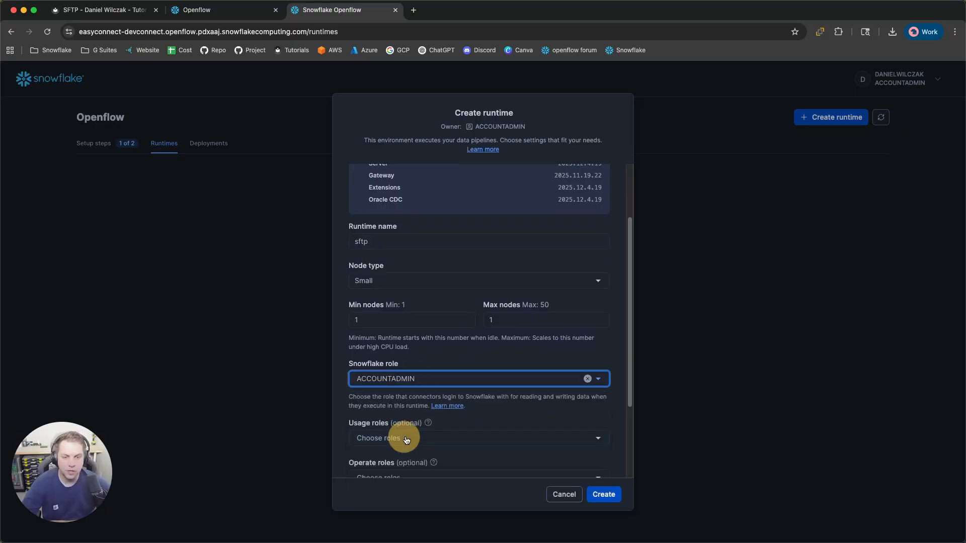
{"action": "scroll", "coordinate": [581, 310], "scroll_direction": "down", "scroll_amount": 5}
{"action": "left_click", "coordinate": [509, 444]}
{"action": "left_click", "coordinate": [450, 496]}
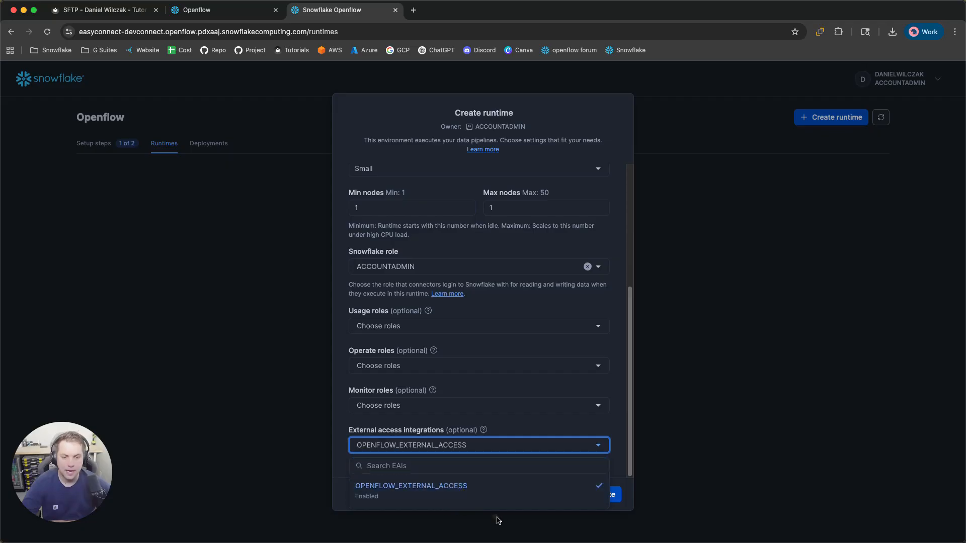
{"action": "left_click", "coordinate": [624, 444]}
{"action": "left_click", "coordinate": [605, 493]}
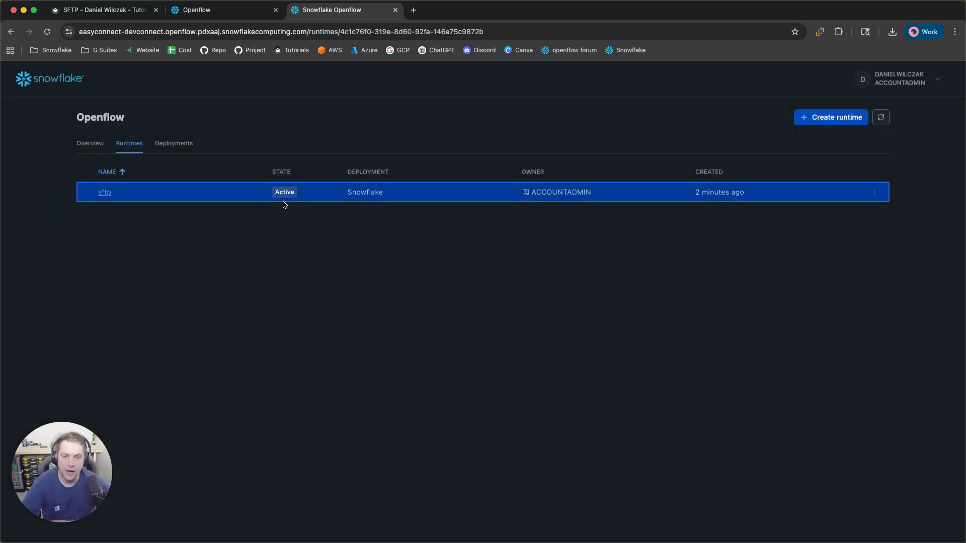
Open the sftp runtime, sign in to Snowflake with saved credentials, and allow account access
{"action": "left_click", "coordinate": [105, 193]}
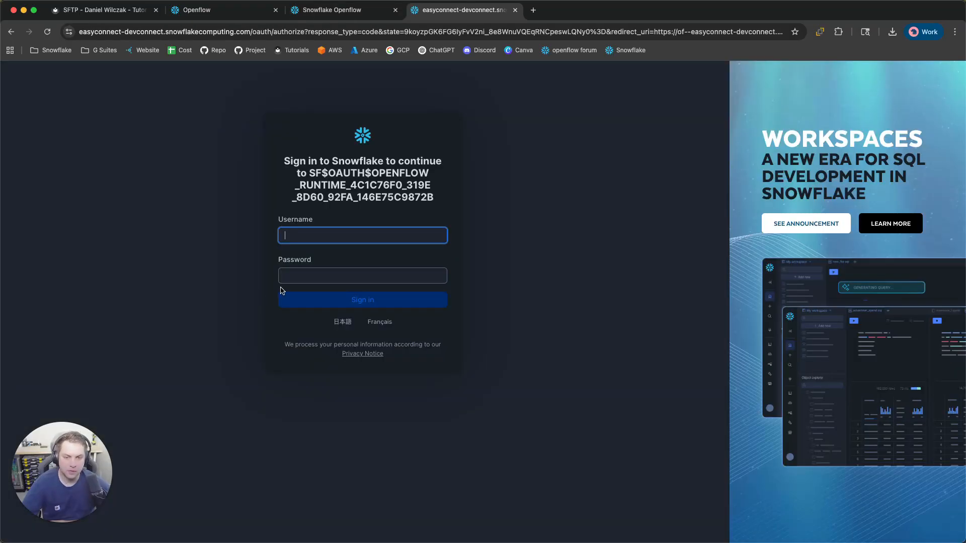
{"action": "left_click", "coordinate": [390, 260]}
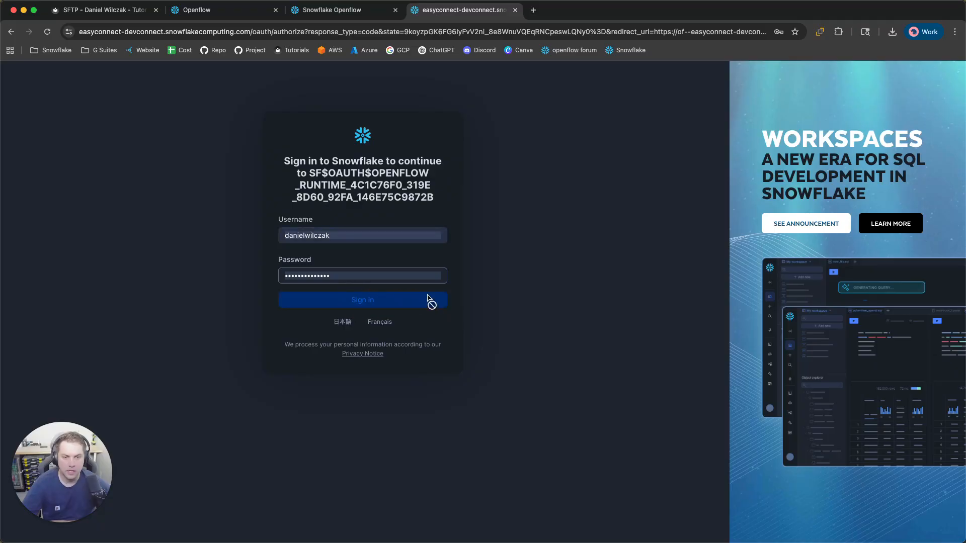
{"action": "left_click", "coordinate": [173, 172]}
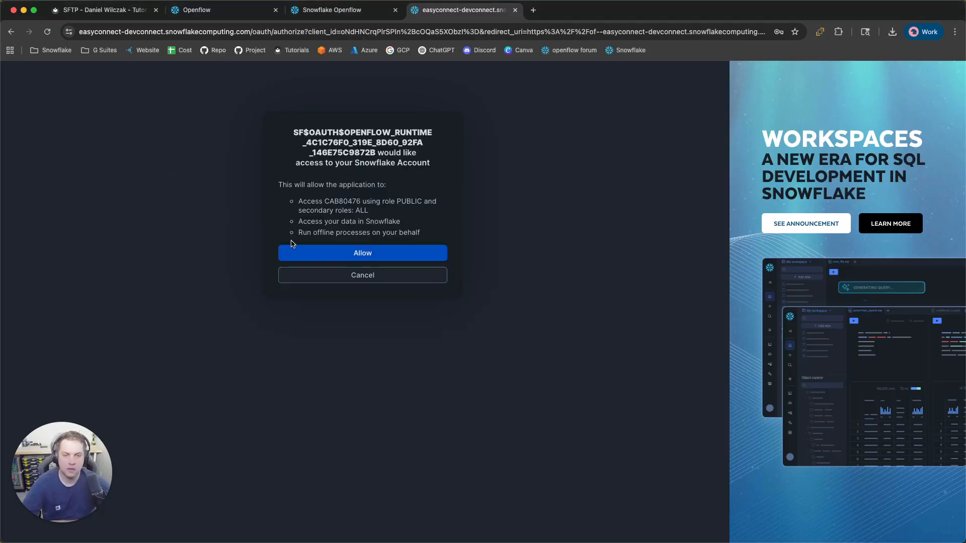
{"action": "left_click", "coordinate": [312, 249]}
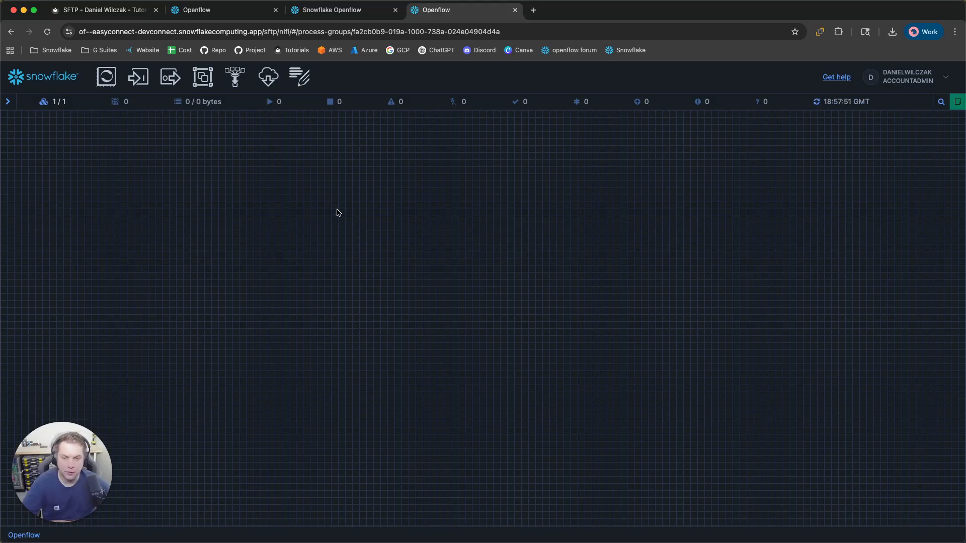
Import SFTPtoStage.json from Downloads as a new process group on the canvas
{"action": "mouse_move", "coordinate": [208, 82]}
{"action": "left_mouse_down"}
{"action": "mouse_move", "coordinate": [302, 212]}
{"action": "mouse_move", "coordinate": [372, 245]}
{"action": "left_mouse_up"}
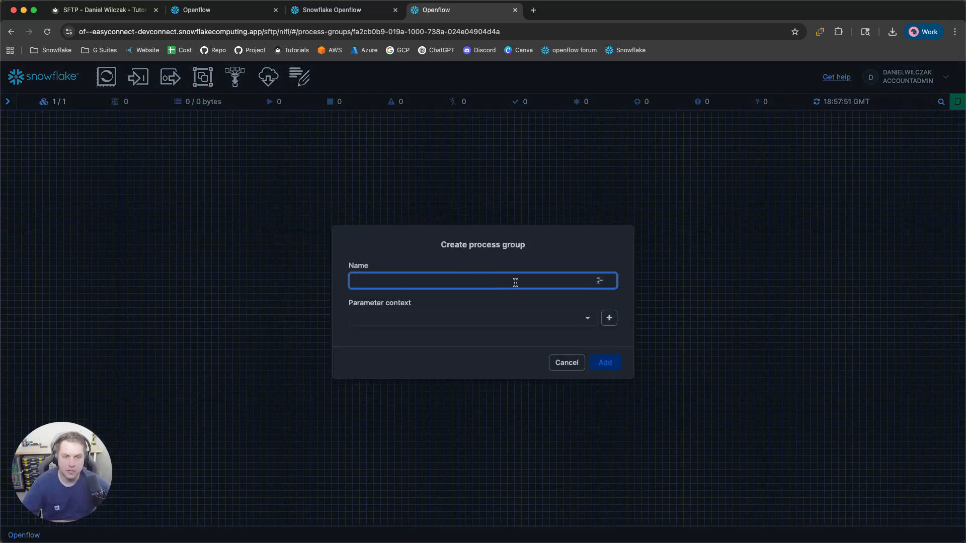
{"action": "left_click", "coordinate": [599, 281]}
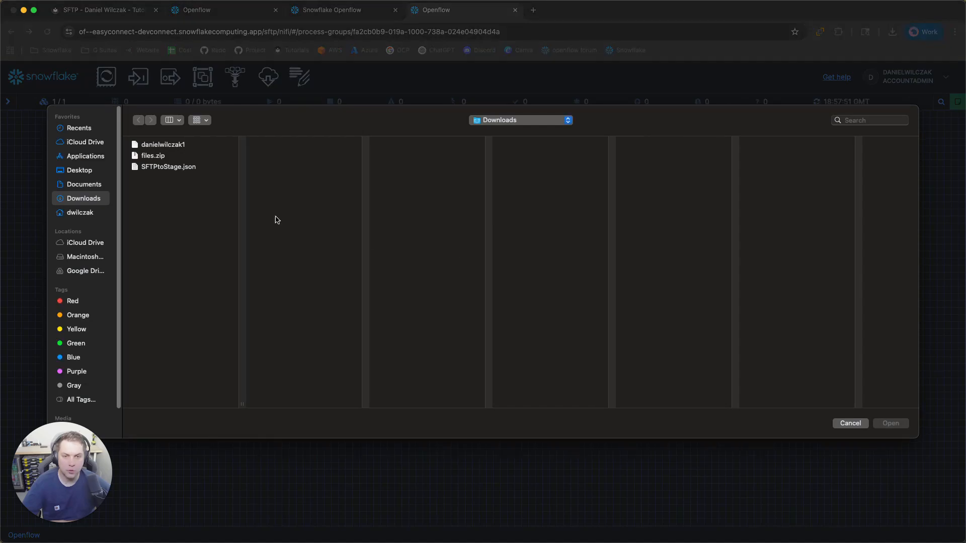
{"action": "left_click", "coordinate": [184, 169]}
{"action": "left_click", "coordinate": [890, 424]}
{"action": "left_click", "coordinate": [604, 371]}
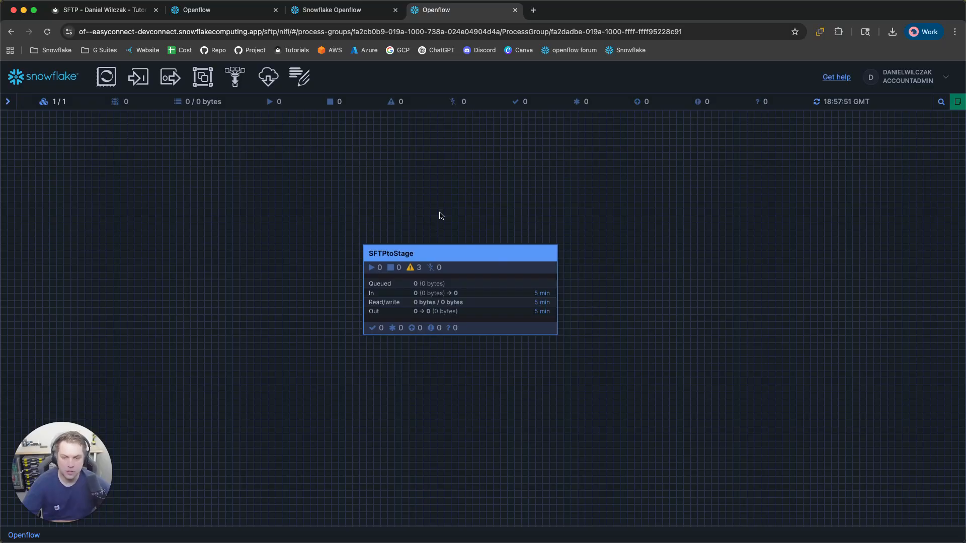
{"action": "left_click_drag", "start_coordinate": [465, 200], "coordinate": [466, 225]}
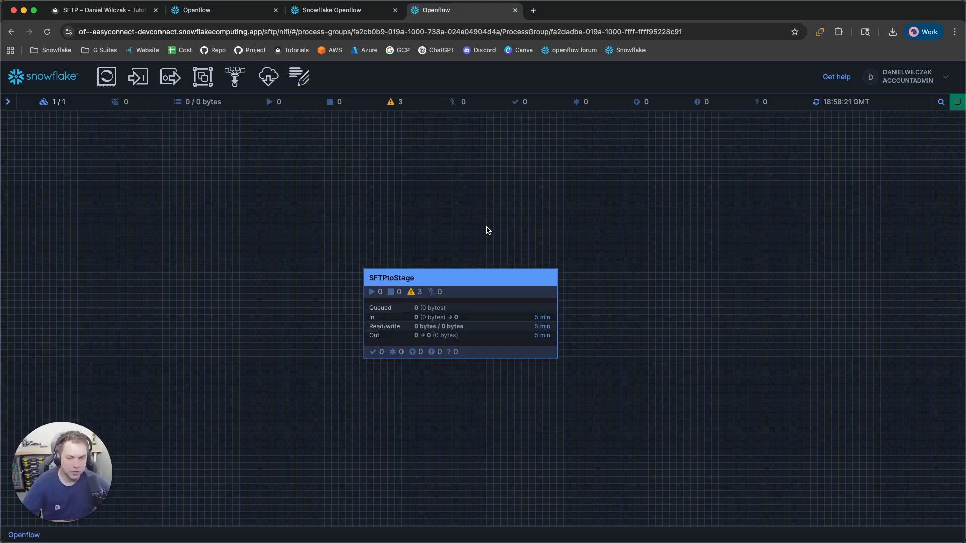
Open the 1_SFTP parameter context for editing with inherited parameters hidden
{"action": "right_click", "coordinate": [483, 284]}
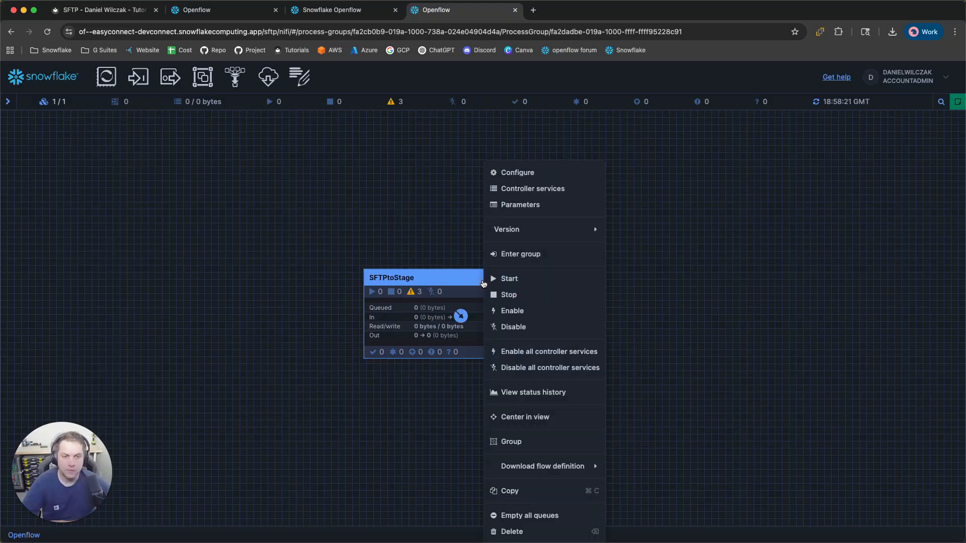
{"action": "left_click", "coordinate": [520, 204]}
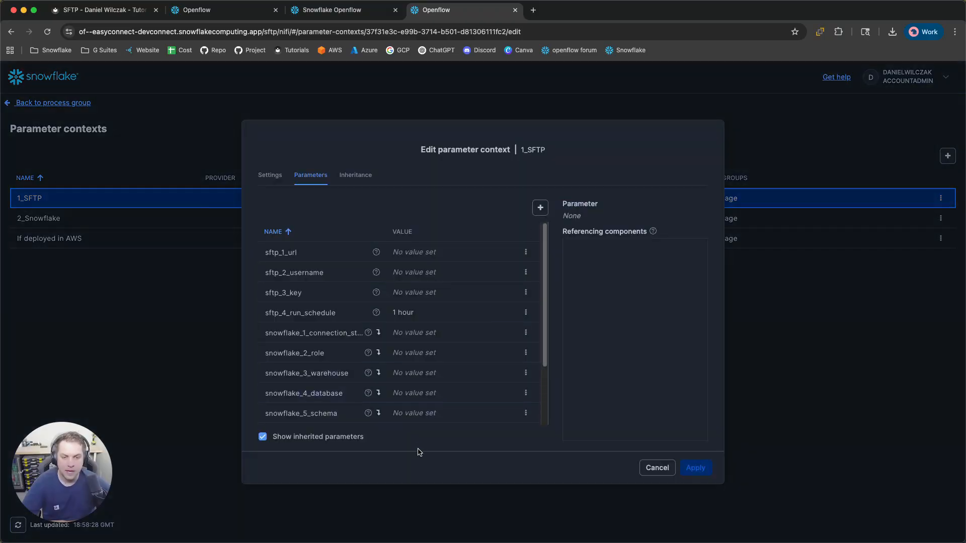
{"action": "left_click", "coordinate": [657, 469]}
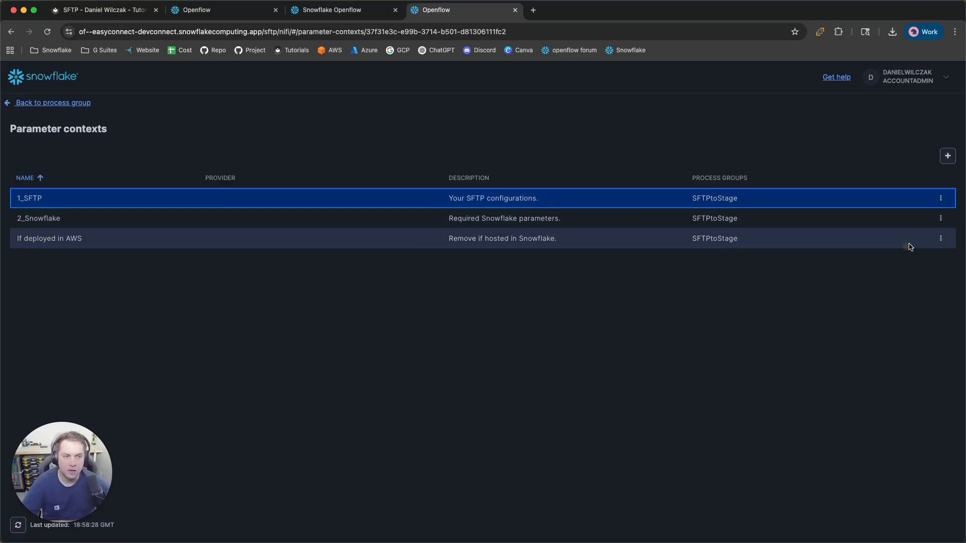
{"action": "left_click", "coordinate": [941, 198]}
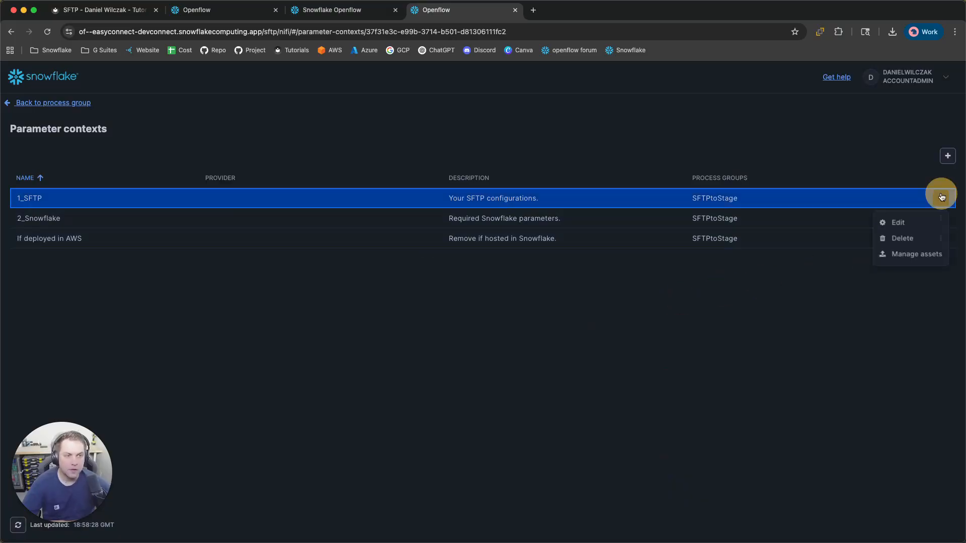
{"action": "left_click", "coordinate": [911, 223]}
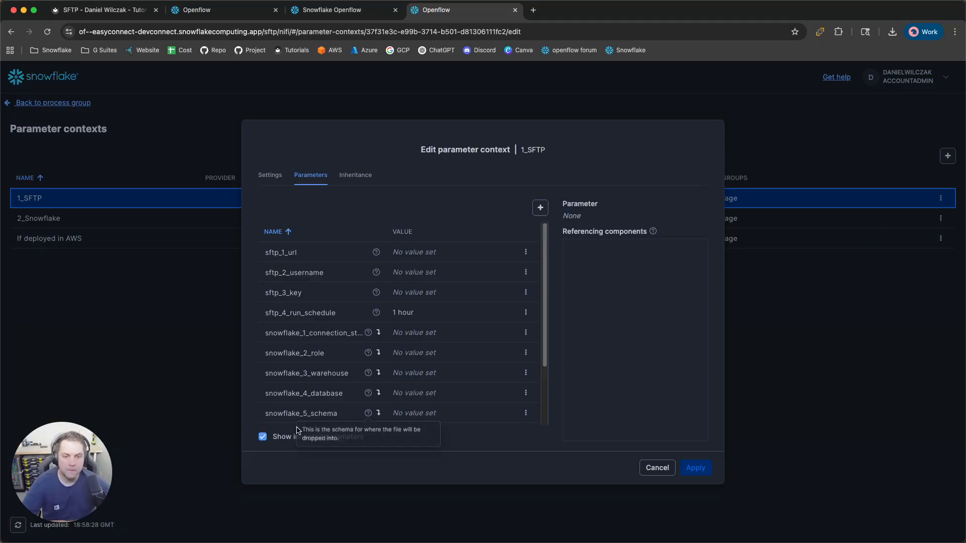
{"action": "left_click", "coordinate": [263, 437]}
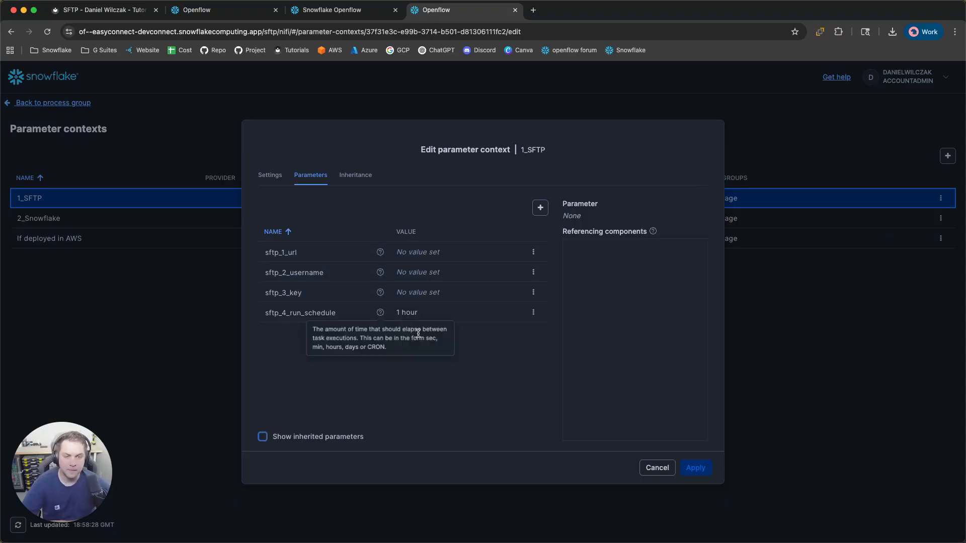
Paste the SFTP server address into sftp_1_url and save it
{"action": "left_click", "coordinate": [533, 252]}
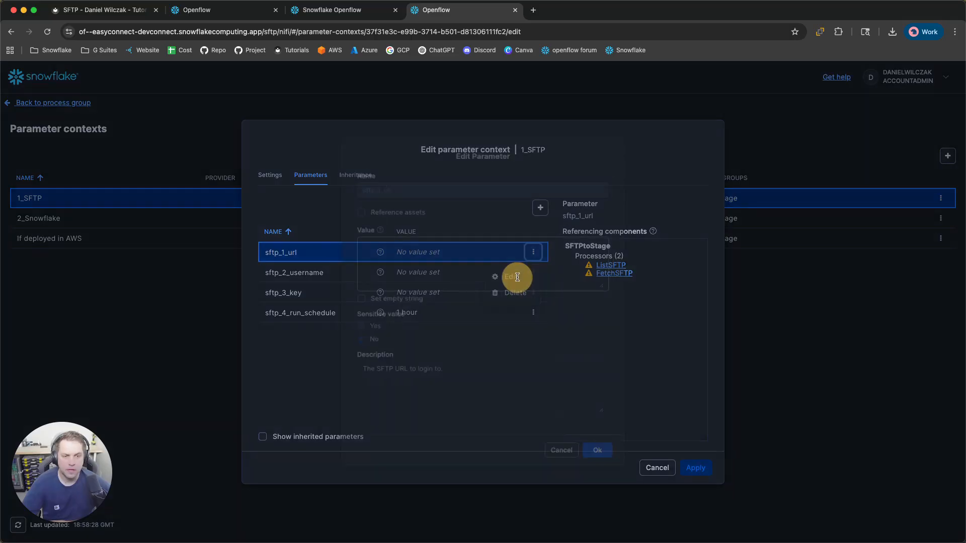
{"action": "left_click", "coordinate": [514, 277]}
{"action": "key", "text": "super+Tab"}
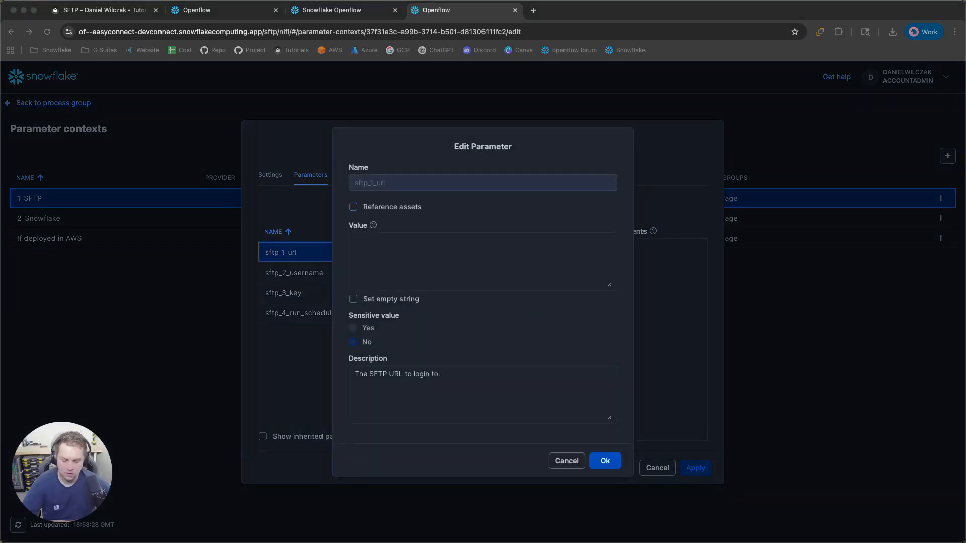
{"action": "left_click", "coordinate": [470, 254]}
{"action": "type", "text": "danielwilczaksftp.blob.core.windows.net"}
{"action": "left_click", "coordinate": [605, 461]}
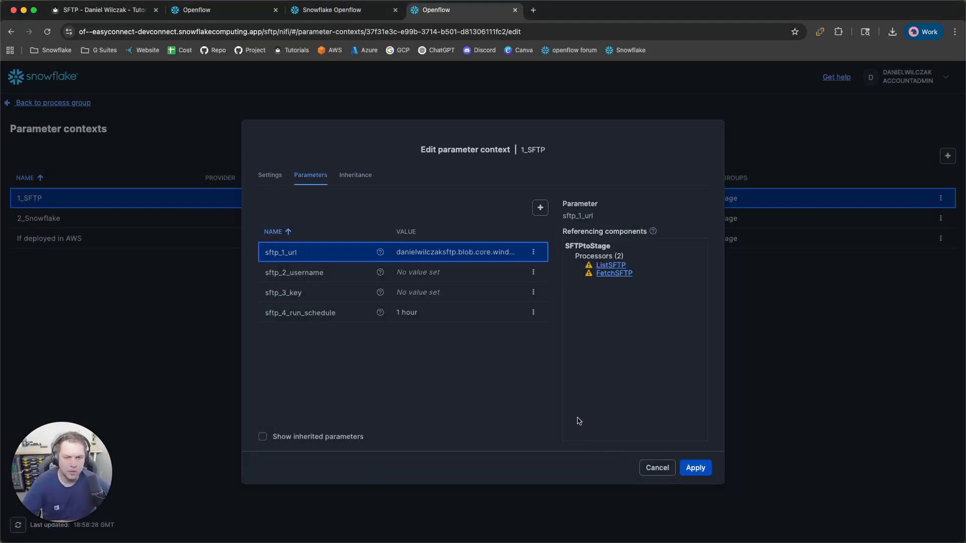
Paste the SFTP login username into sftp_2_username and save it
{"action": "left_click", "coordinate": [534, 272]}
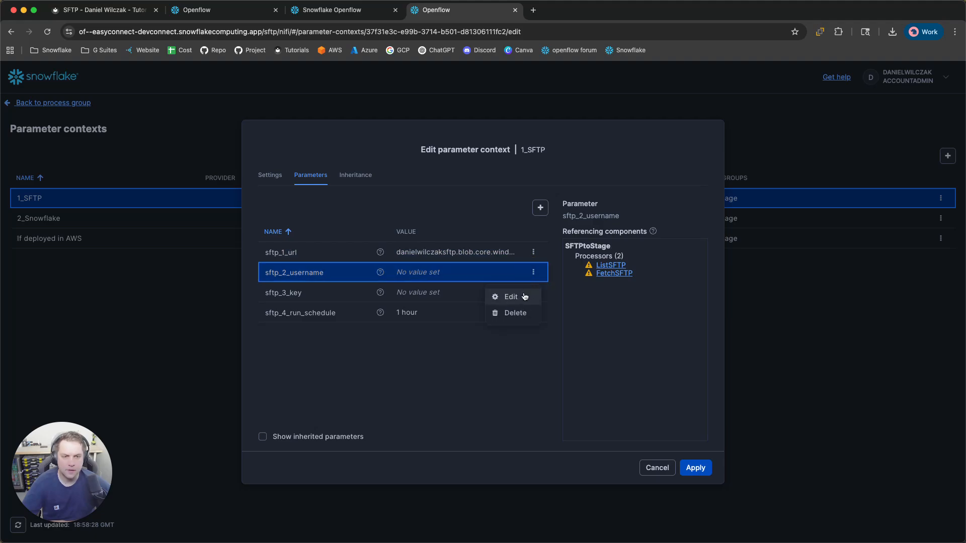
{"action": "left_click", "coordinate": [526, 296]}
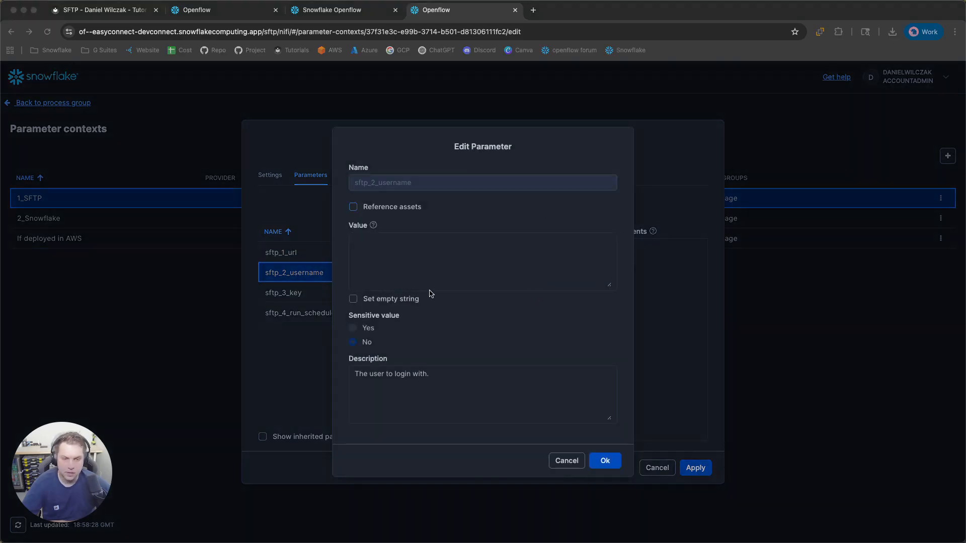
{"action": "left_click", "coordinate": [478, 252]}
{"action": "type", "text": "danielwilczaksftp.data.danielwilczak"}
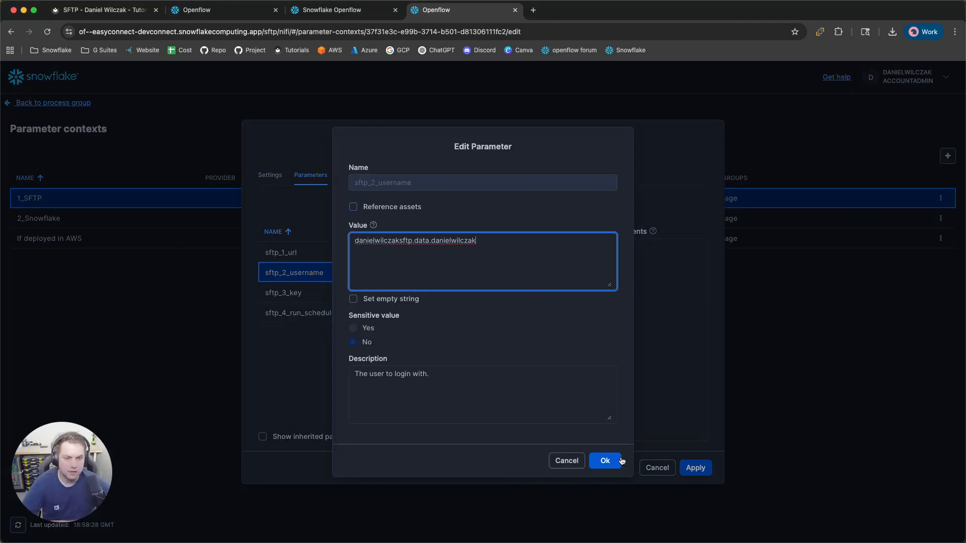
{"action": "left_click", "coordinate": [605, 460]}
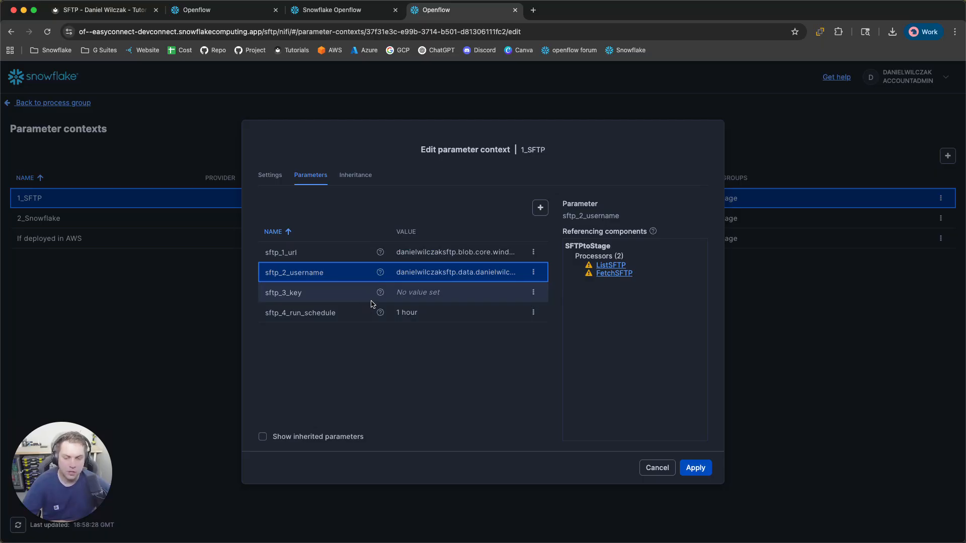
Switch sftp_3_key to reference assets and upload the SFTP key file
{"action": "left_click", "coordinate": [533, 292]}
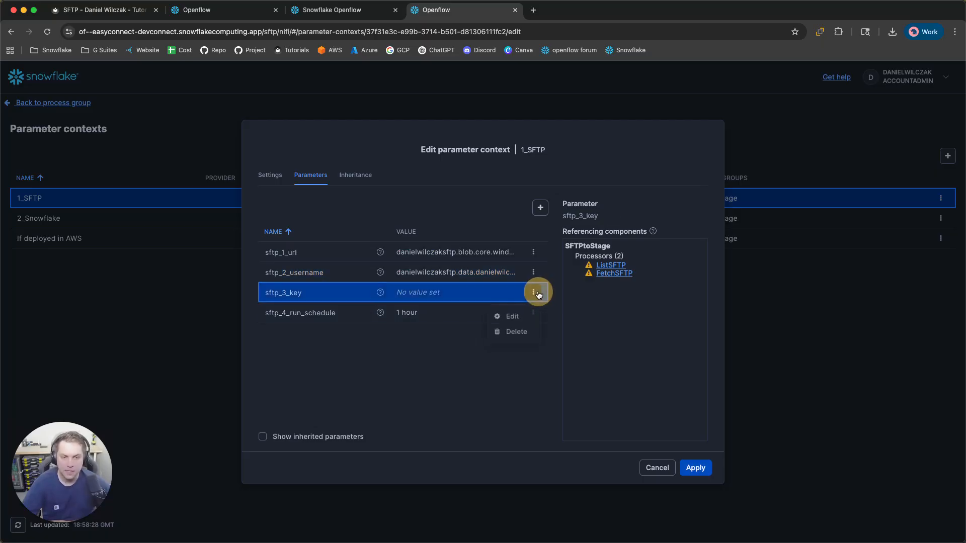
{"action": "left_click", "coordinate": [518, 321]}
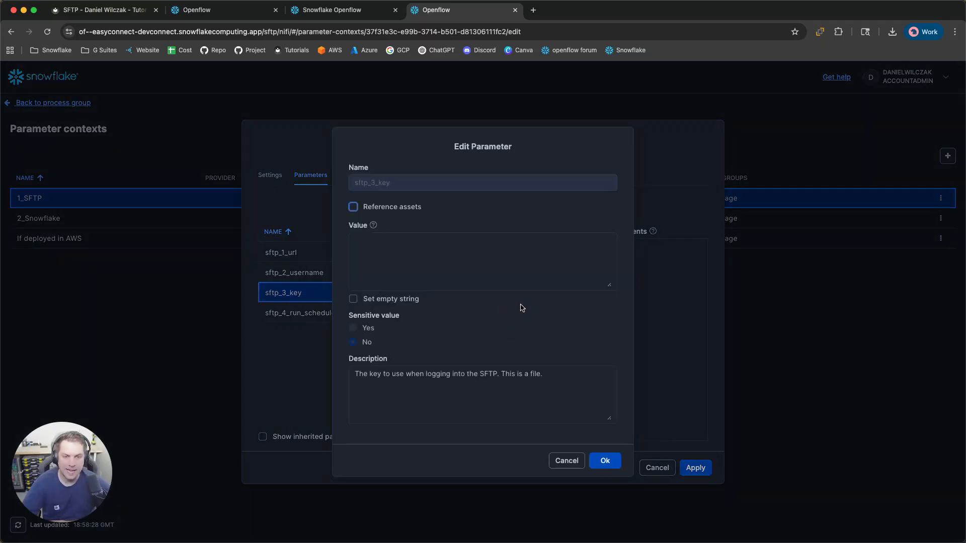
{"action": "left_click", "coordinate": [353, 207]}
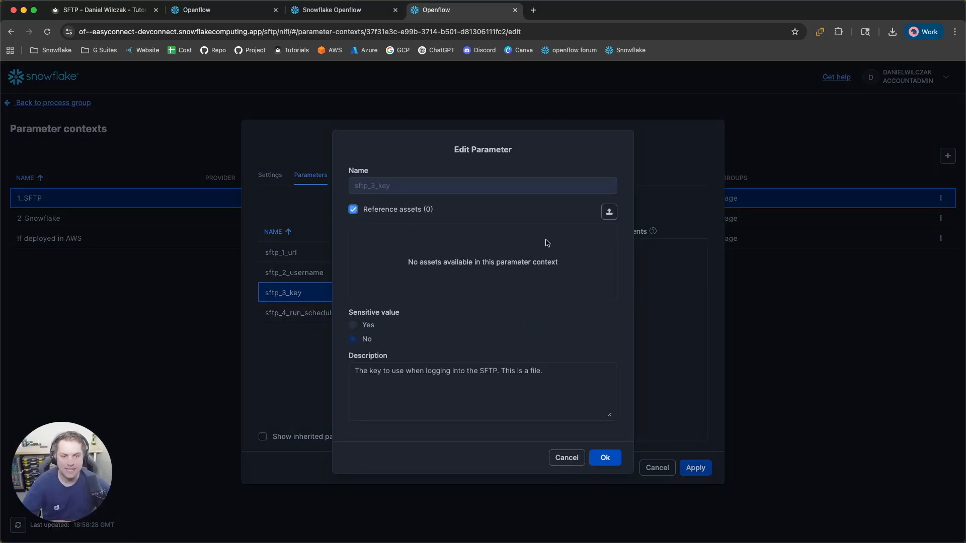
{"action": "left_click", "coordinate": [611, 212]}
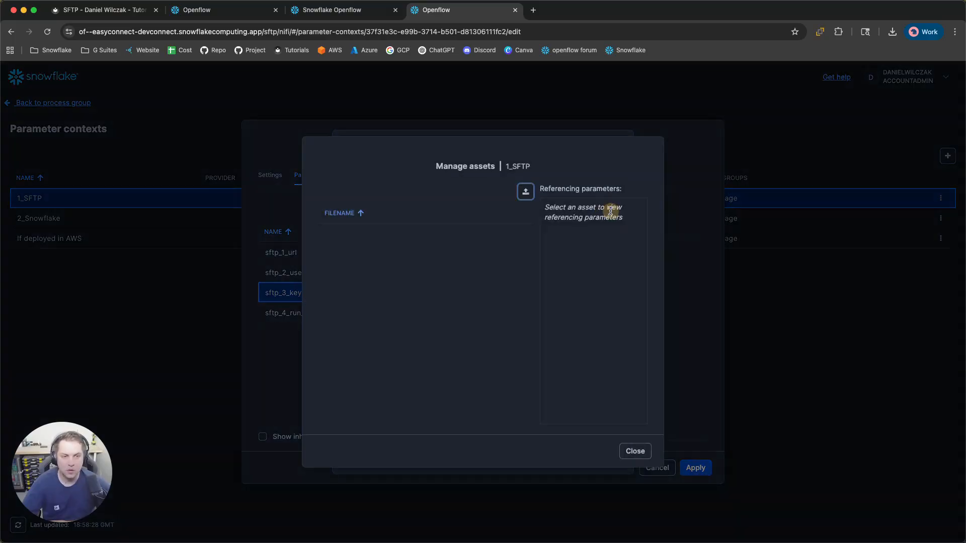
{"action": "left_click", "coordinate": [524, 191]}
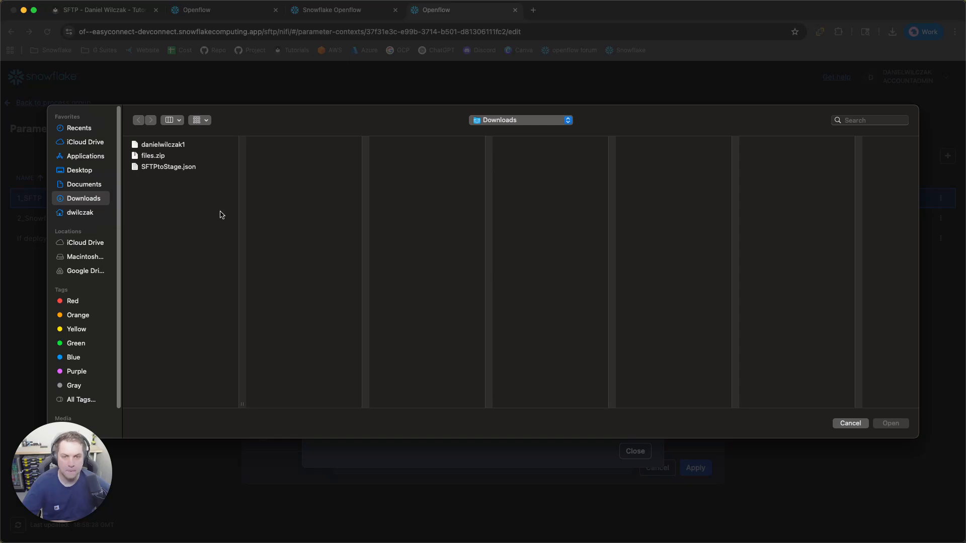
{"action": "left_click", "coordinate": [187, 144]}
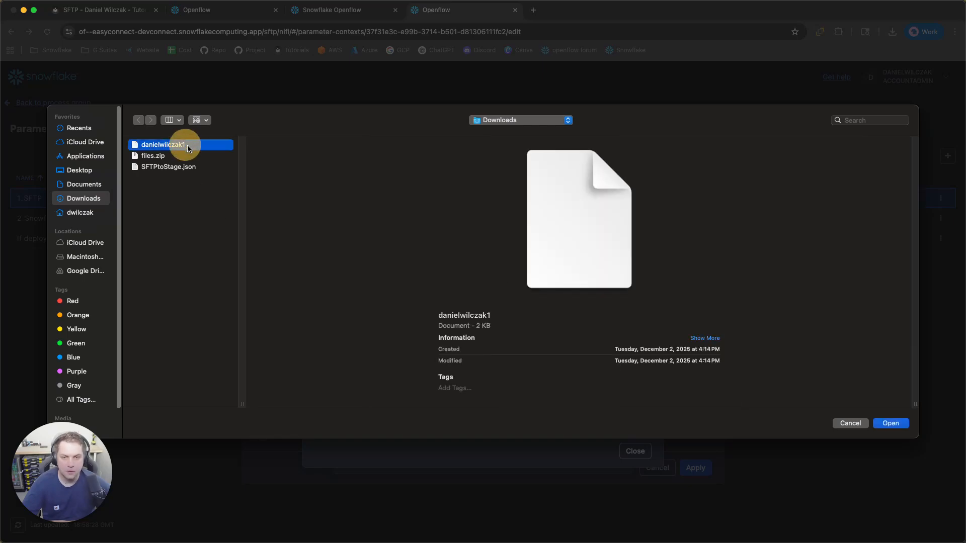
{"action": "left_click", "coordinate": [891, 424]}
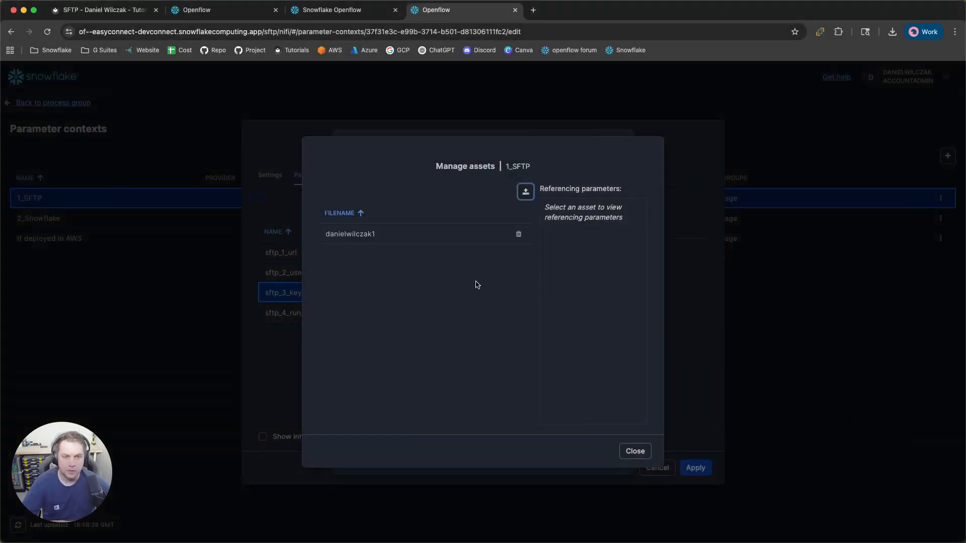
{"action": "left_click", "coordinate": [638, 455]}
Point sftp_3_key at the uploaded key file and apply the 1_SFTP changes
{"action": "left_click", "coordinate": [359, 235]}
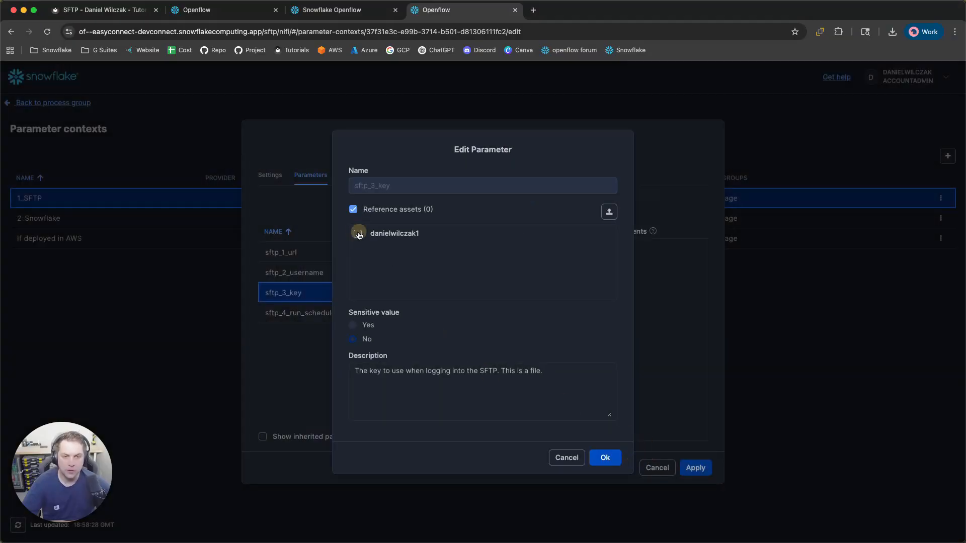
{"action": "left_click", "coordinate": [605, 458]}
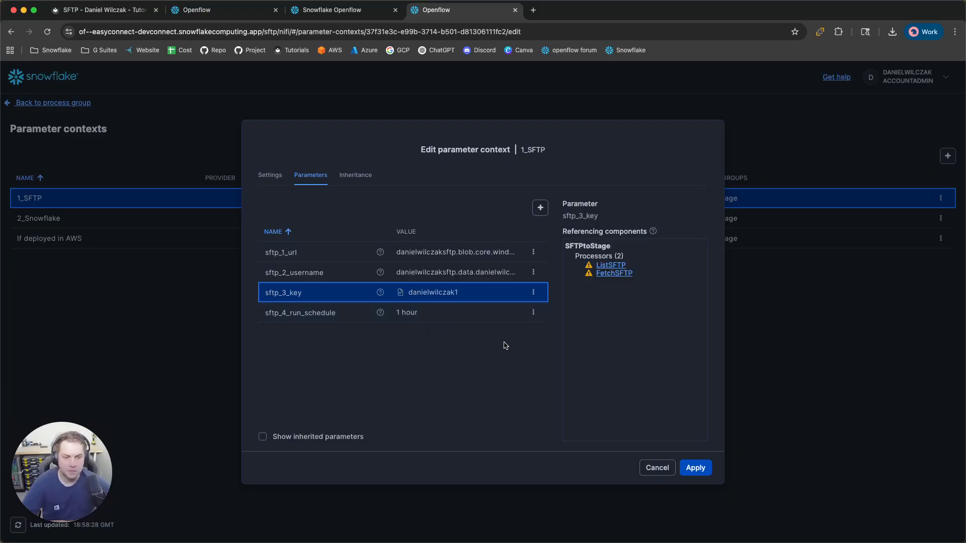
{"action": "left_click", "coordinate": [695, 467]}
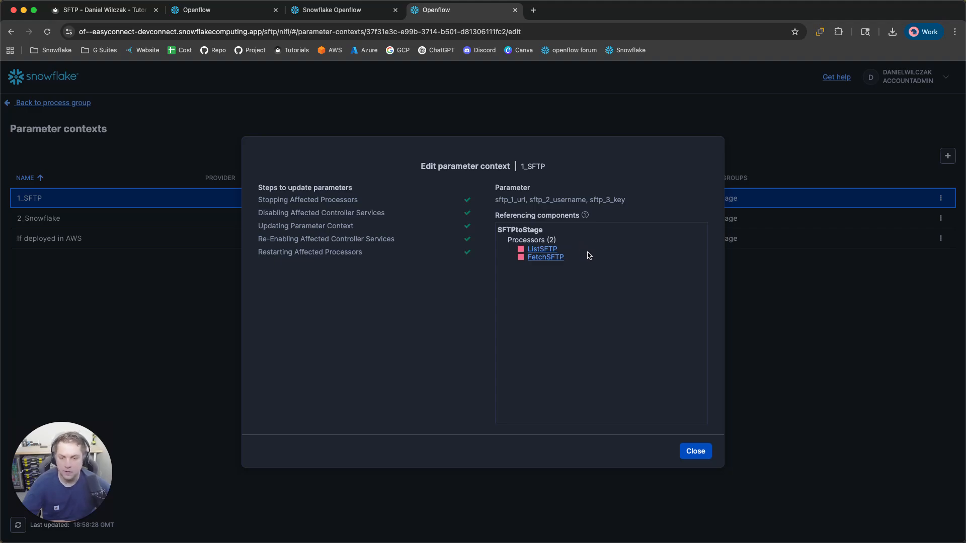
{"action": "left_click", "coordinate": [695, 452]}
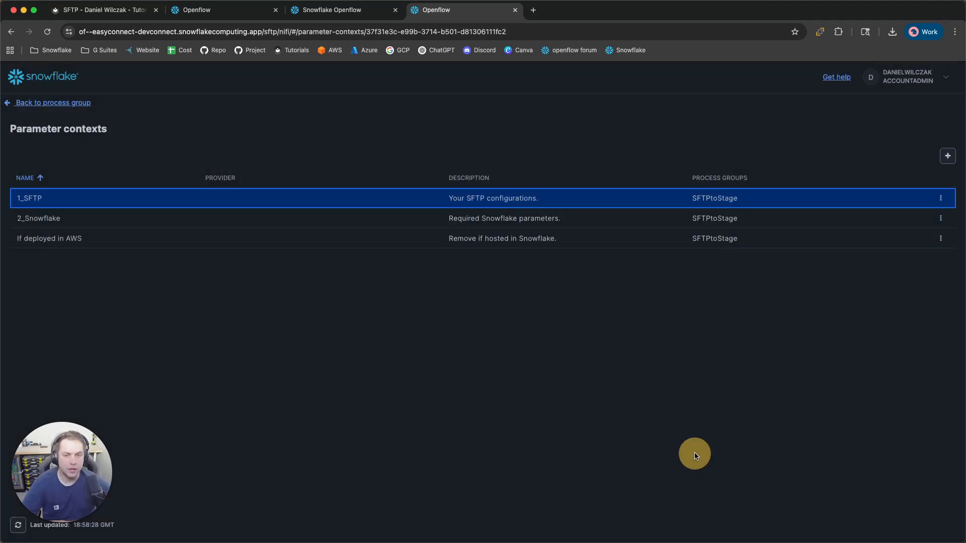
Open the 2_Snowflake context's connection strategy parameter for editing
{"action": "left_click", "coordinate": [941, 219]}
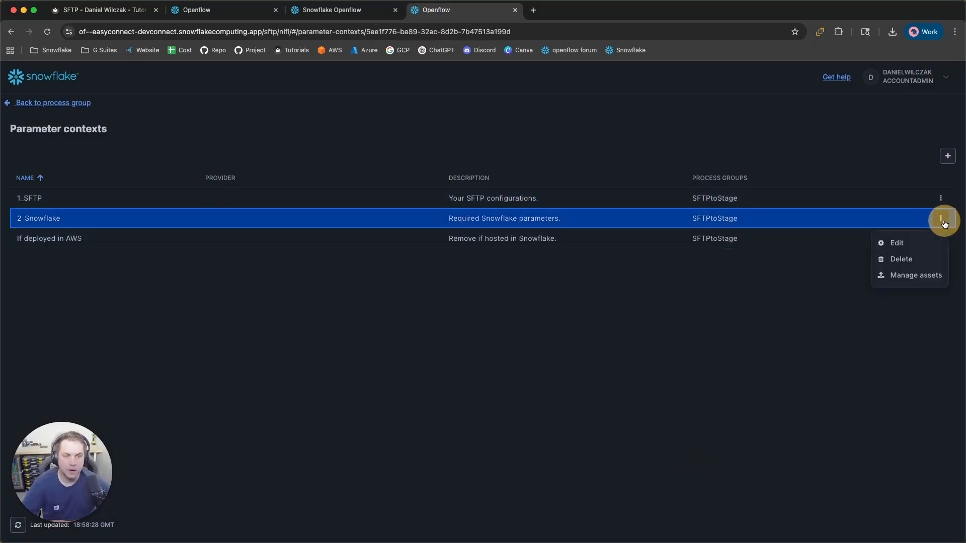
{"action": "left_click", "coordinate": [894, 245]}
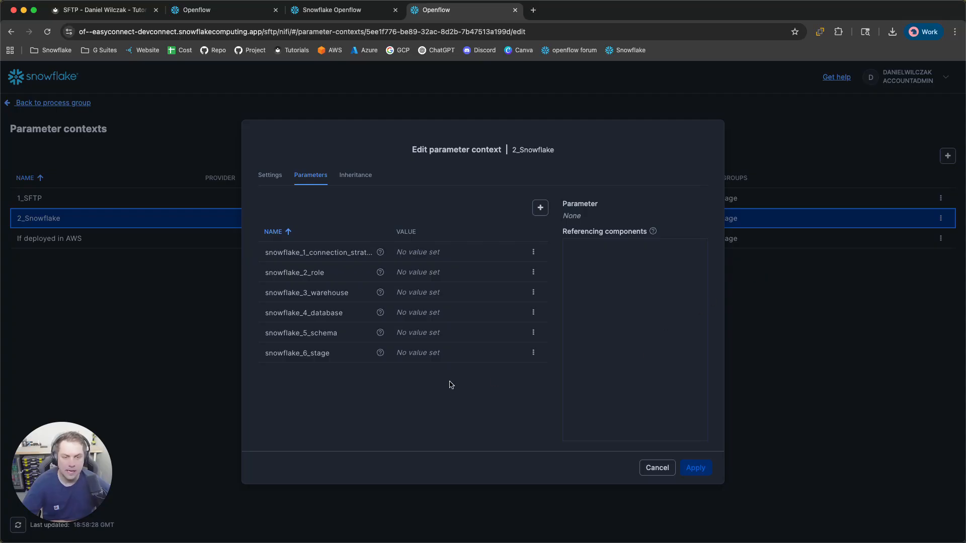
{"action": "mouse_move", "coordinate": [380, 254]}
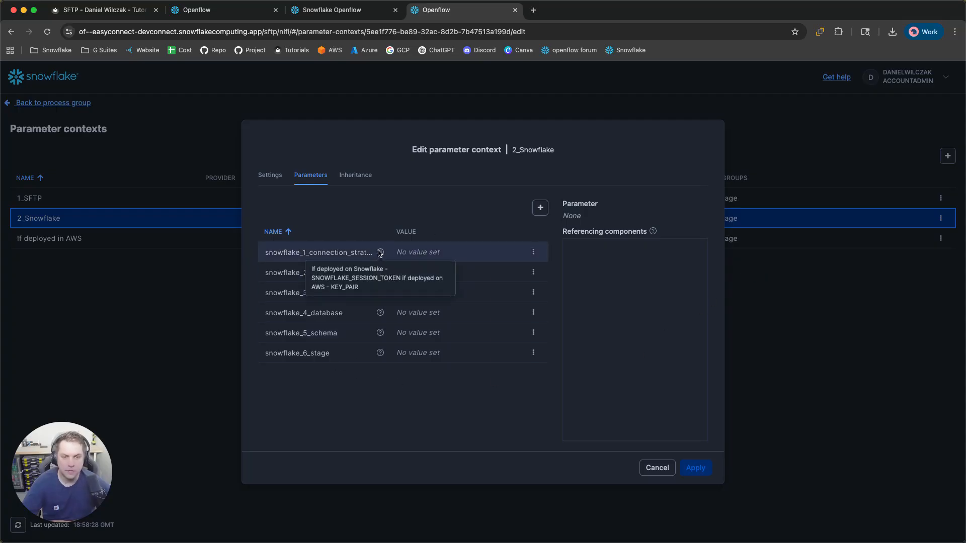
{"action": "left_click", "coordinate": [534, 252]}
{"action": "left_click", "coordinate": [520, 278]}
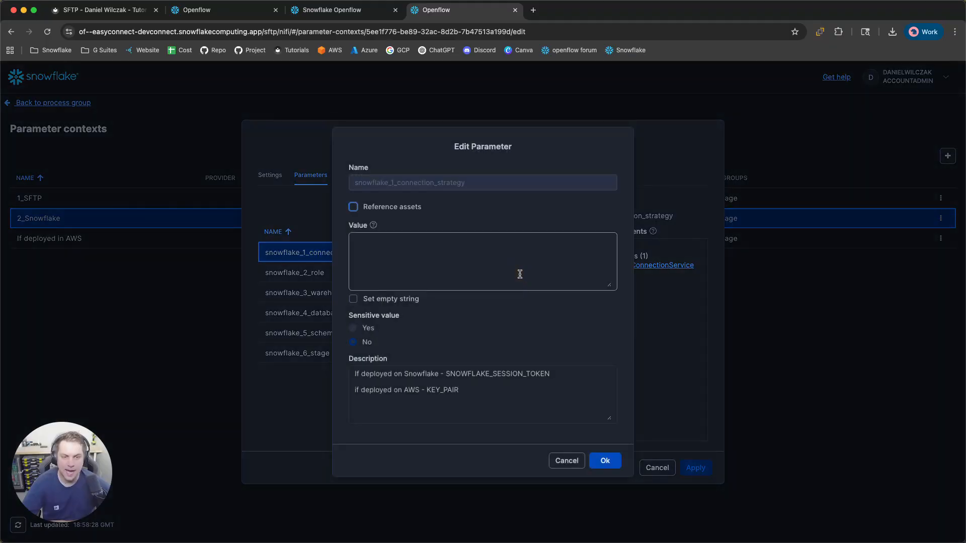
Set snowflake_1_connection_strategy to SNOWFLAKE_SESSION_TOKEN, copied from its description
{"action": "left_click", "coordinate": [506, 396]}
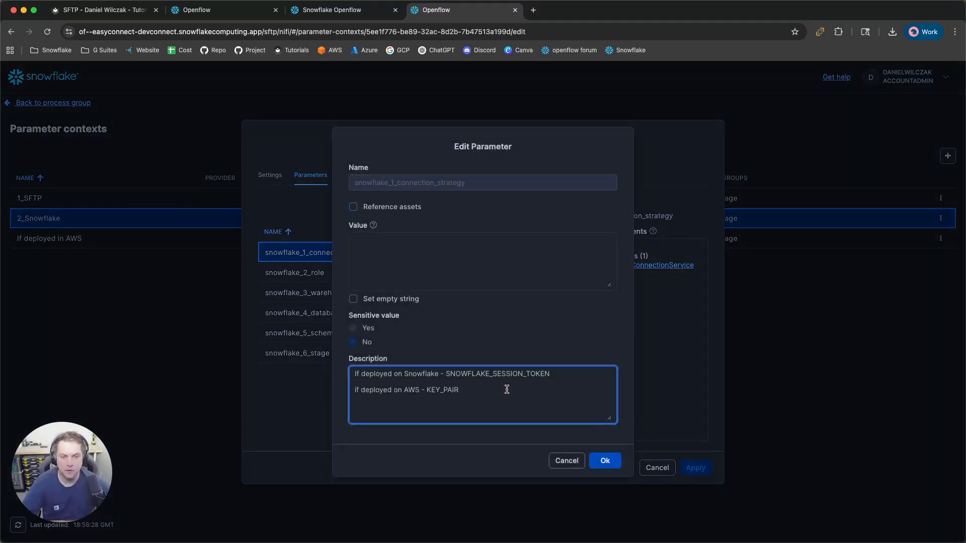
{"action": "left_click_drag", "start_coordinate": [371, 375], "coordinate": [391, 374]}
{"action": "left_click", "coordinate": [431, 377]}
{"action": "double_click", "coordinate": [496, 374]}
{"action": "key", "text": "super+c"}
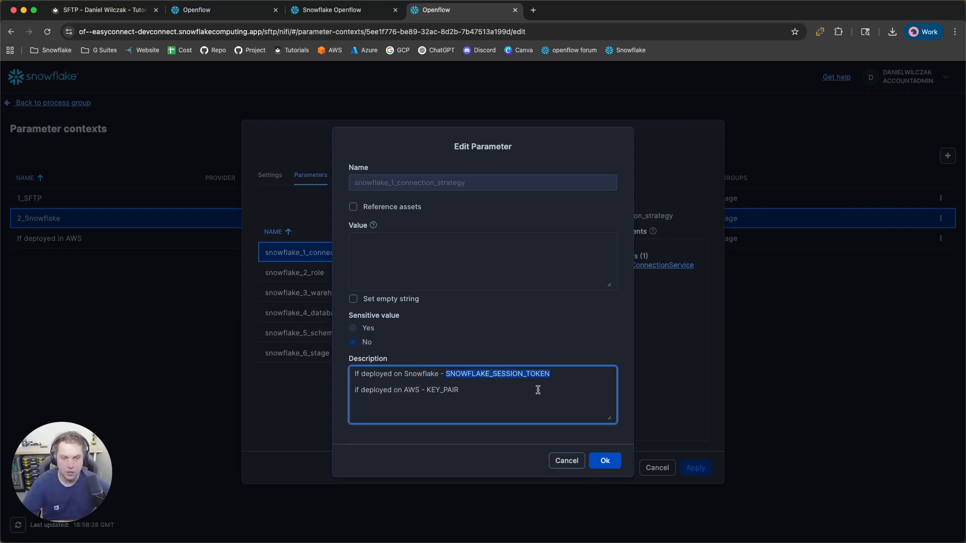
{"action": "left_click", "coordinate": [497, 393]}
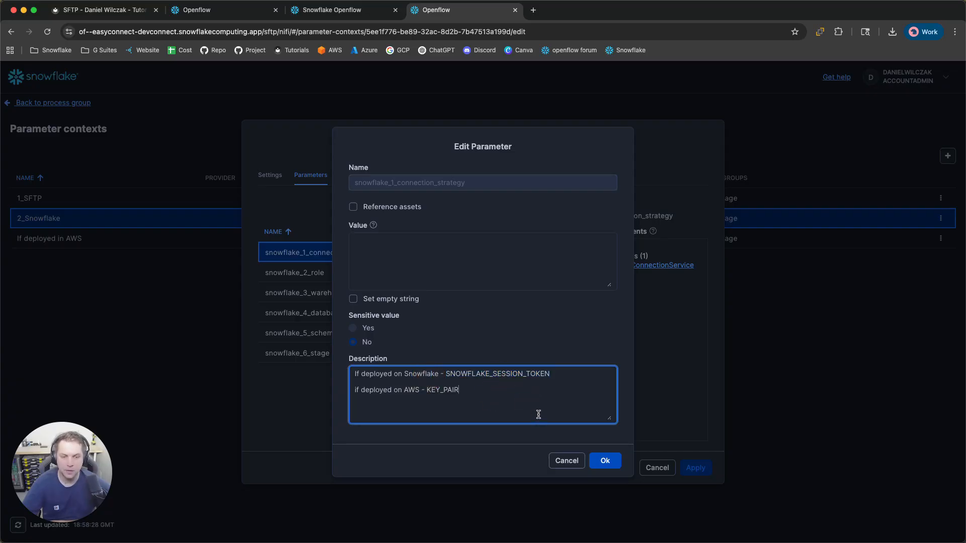
{"action": "left_click", "coordinate": [473, 271]}
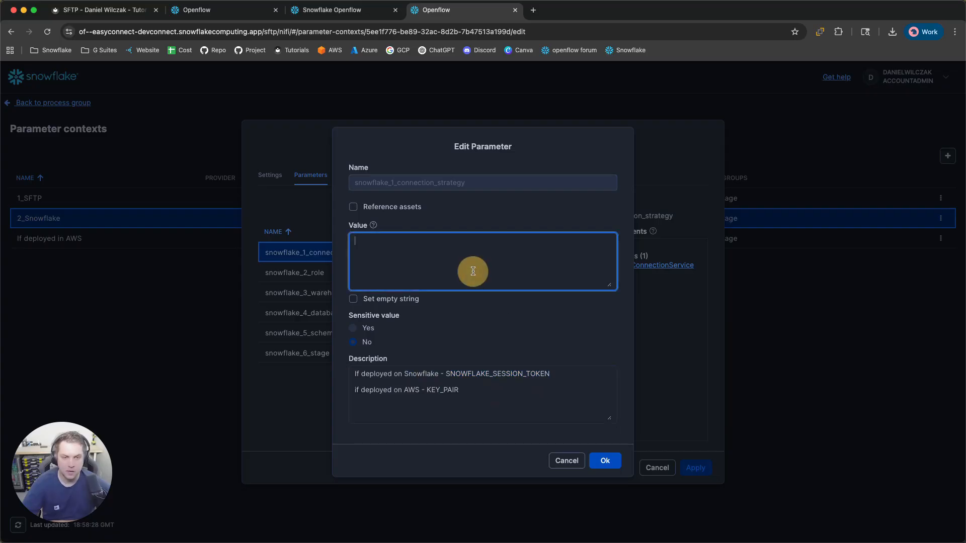
{"action": "key", "text": "super+v"}
{"action": "left_click", "coordinate": [606, 461]}
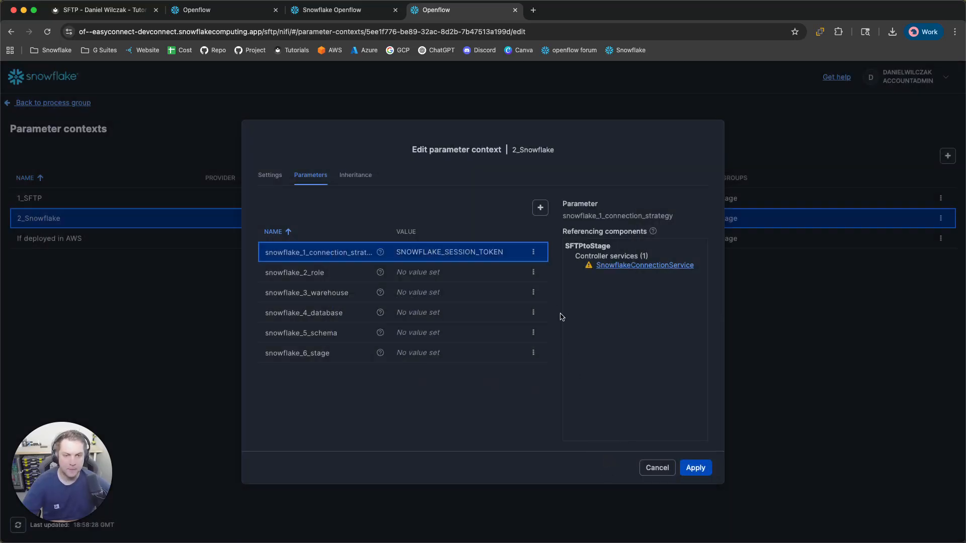
{"action": "left_click", "coordinate": [534, 273]}
Set the role to accountadmin and the warehouse to openflow
{"action": "left_click", "coordinate": [511, 297]}
{"action": "left_click", "coordinate": [447, 270]}
{"action": "type", "text": "accounta"}
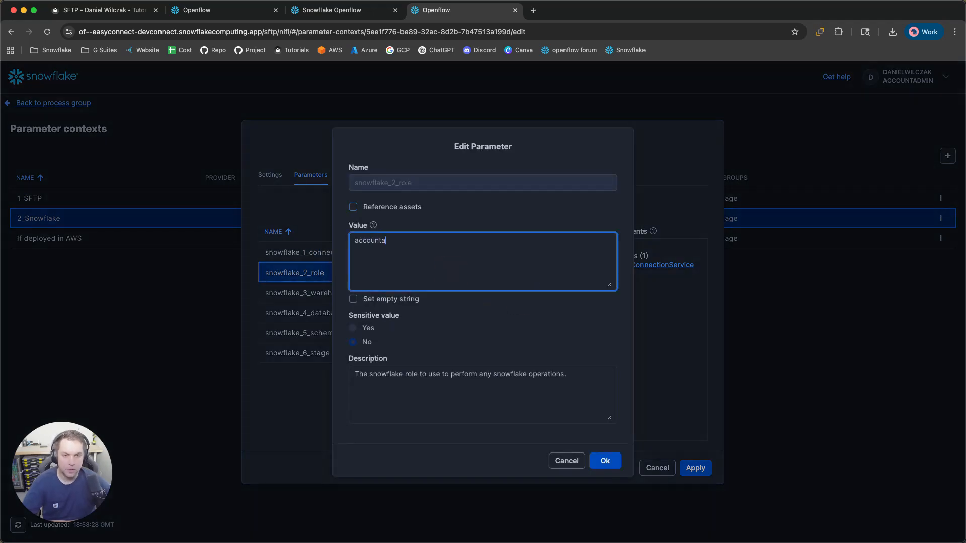
{"action": "left_click", "coordinate": [610, 460]}
{"action": "left_click", "coordinate": [532, 293]}
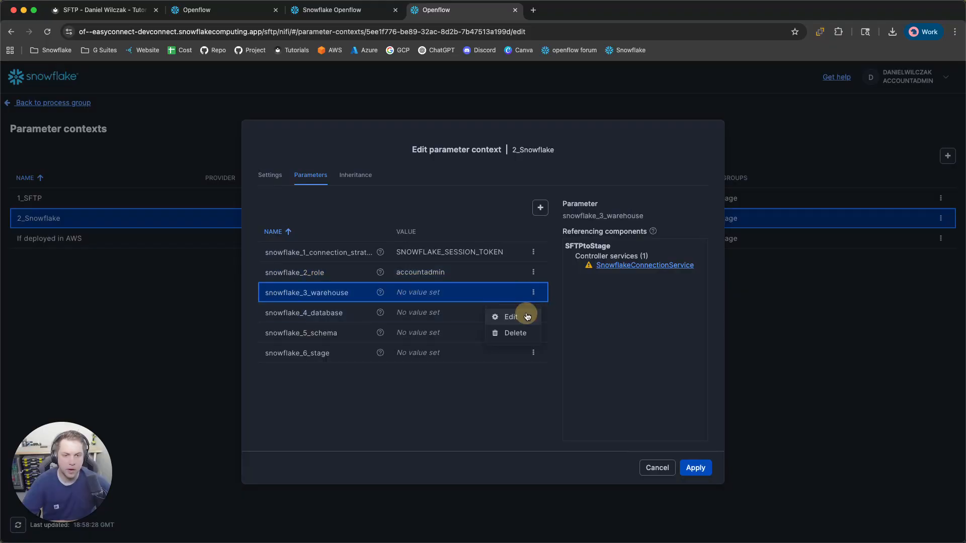
{"action": "left_click", "coordinate": [518, 315]}
{"action": "left_click", "coordinate": [449, 272]}
{"action": "type", "text": "openflow"}
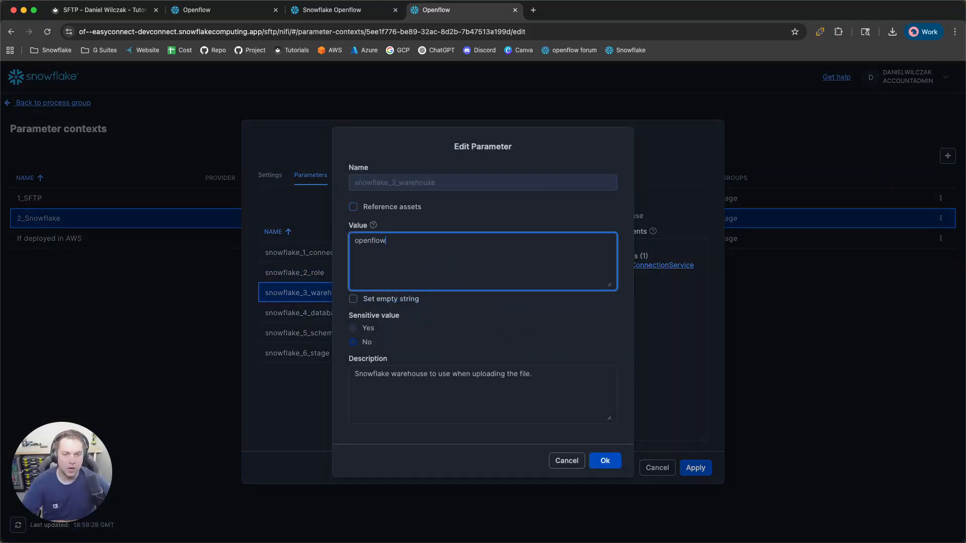
{"action": "left_click", "coordinate": [606, 461]}
Set the database to raw and the schema to sftp
{"action": "left_click", "coordinate": [533, 313]}
{"action": "left_click", "coordinate": [506, 336]}
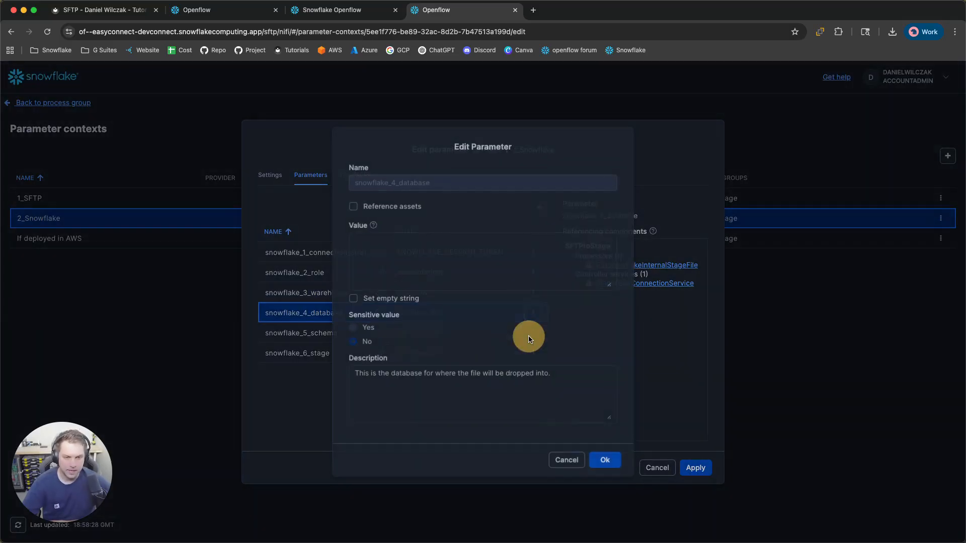
{"action": "left_click", "coordinate": [403, 261]}
{"action": "type", "text": "raw"}
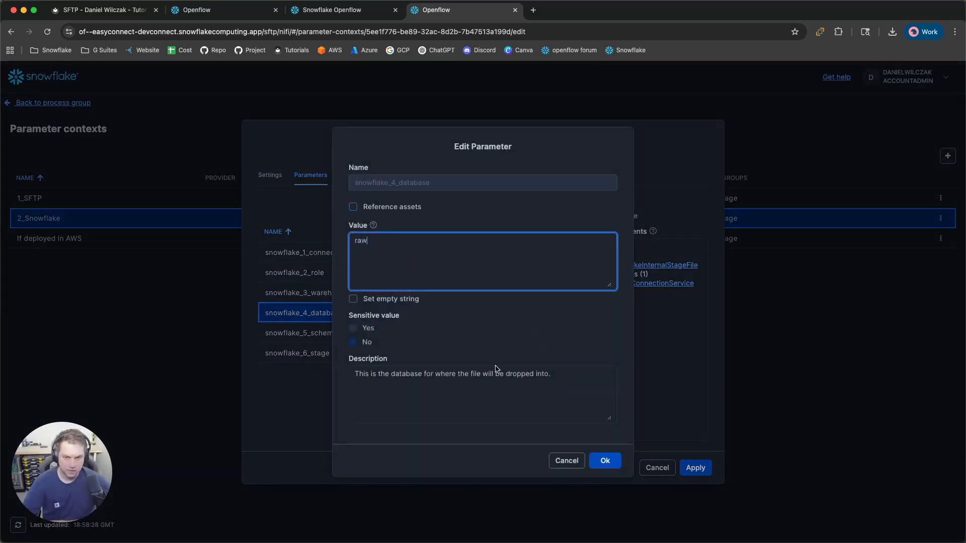
{"action": "left_click", "coordinate": [605, 461]}
{"action": "left_click", "coordinate": [533, 333]}
{"action": "left_click", "coordinate": [507, 357]}
{"action": "left_click", "coordinate": [408, 259]}
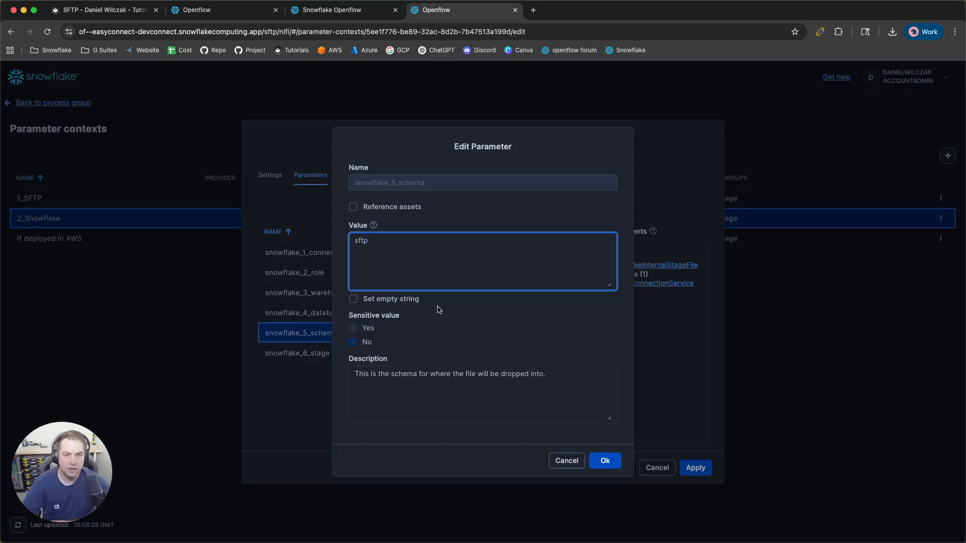
{"action": "left_click", "coordinate": [602, 461]}
Set snowflake_6_stage to files and apply the 2_Snowflake changes
{"action": "left_click", "coordinate": [537, 357]}
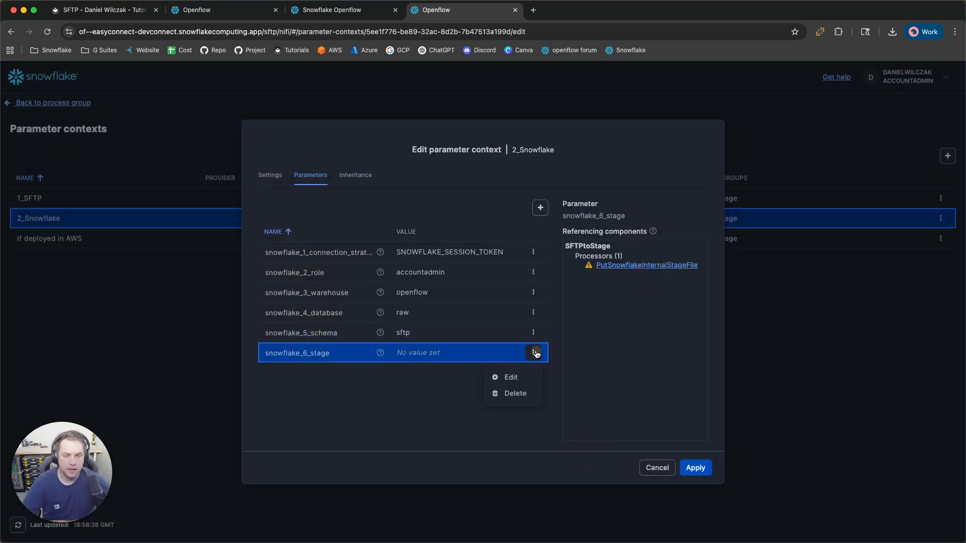
{"action": "left_click", "coordinate": [522, 377]}
{"action": "left_click", "coordinate": [417, 271]}
{"action": "type", "text": "files"}
{"action": "left_click", "coordinate": [607, 461]}
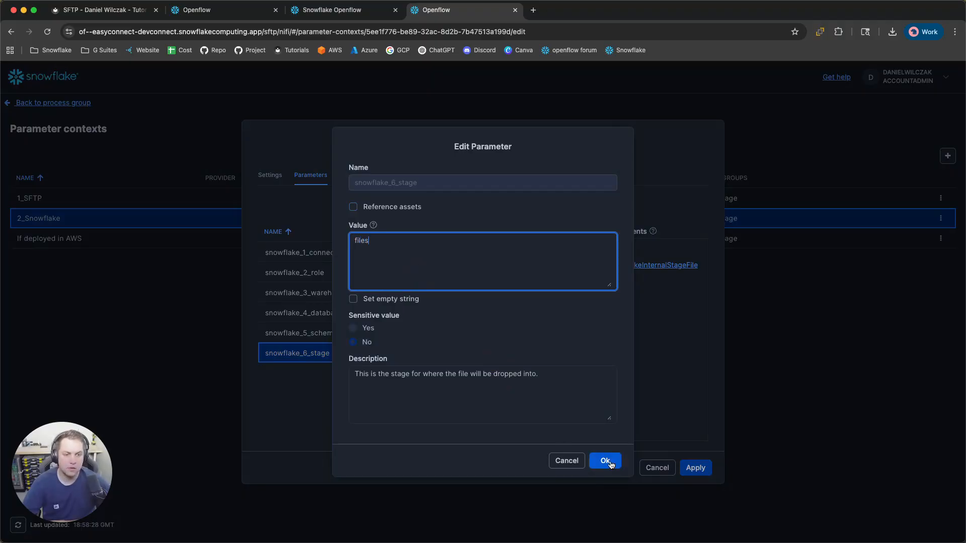
{"action": "left_click", "coordinate": [696, 467]}
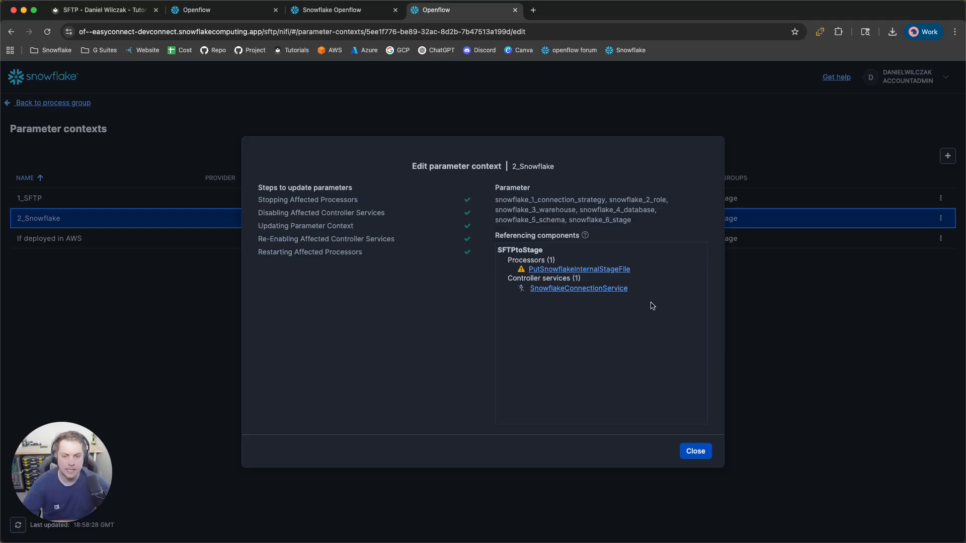
Close the update summary and review the If deployed in AWS context without changing it
{"action": "left_click", "coordinate": [696, 451]}
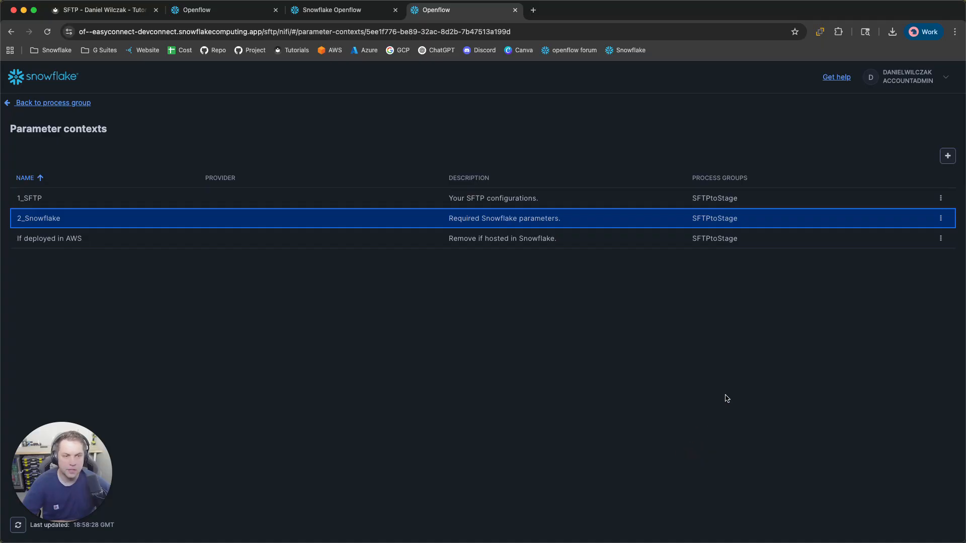
{"action": "left_click", "coordinate": [941, 238]}
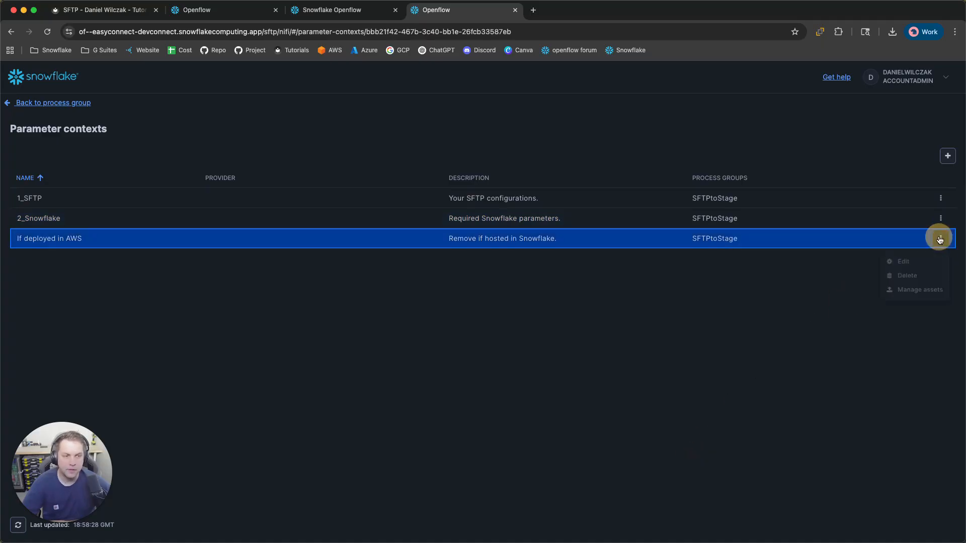
{"action": "left_click", "coordinate": [916, 264]}
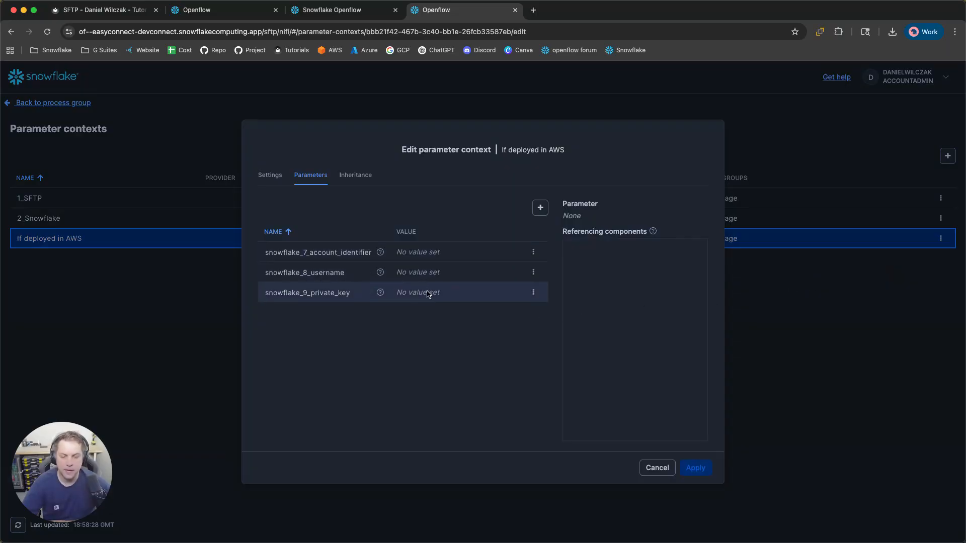
{"action": "left_click", "coordinate": [652, 466]}
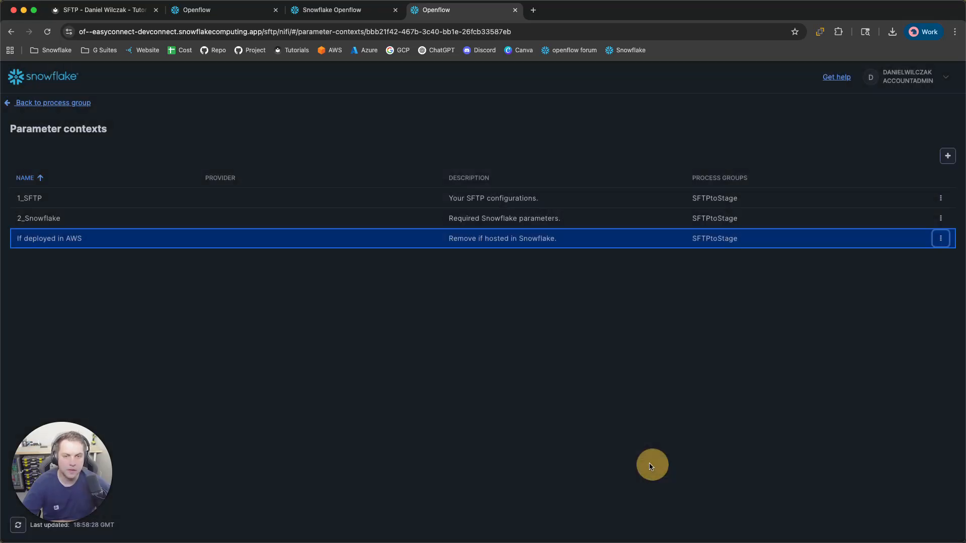
{"action": "left_click", "coordinate": [63, 104]}
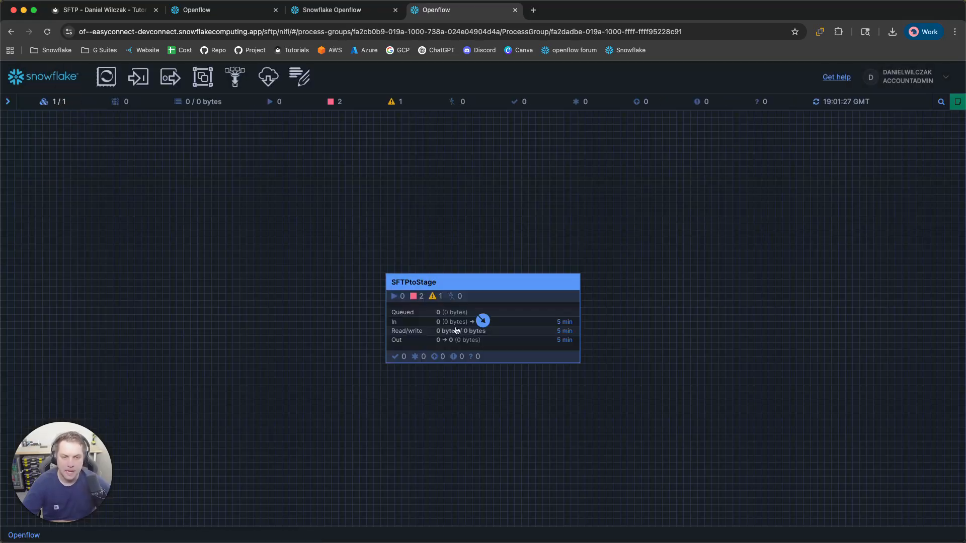
Enable every controller service in the SFTPtoStage group from its context menu
{"action": "left_click", "coordinate": [521, 286]}
{"action": "right_click", "coordinate": [522, 286]}
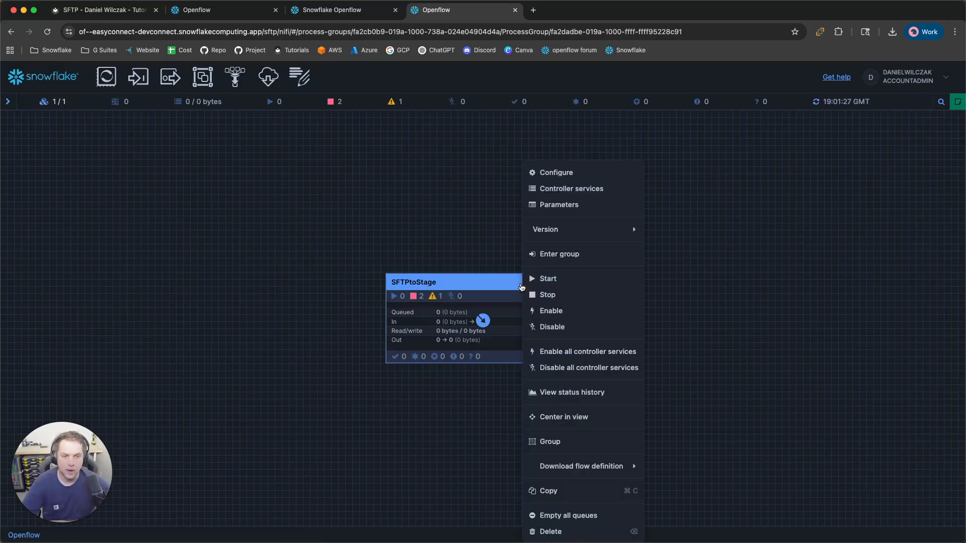
{"action": "left_click", "coordinate": [608, 355]}
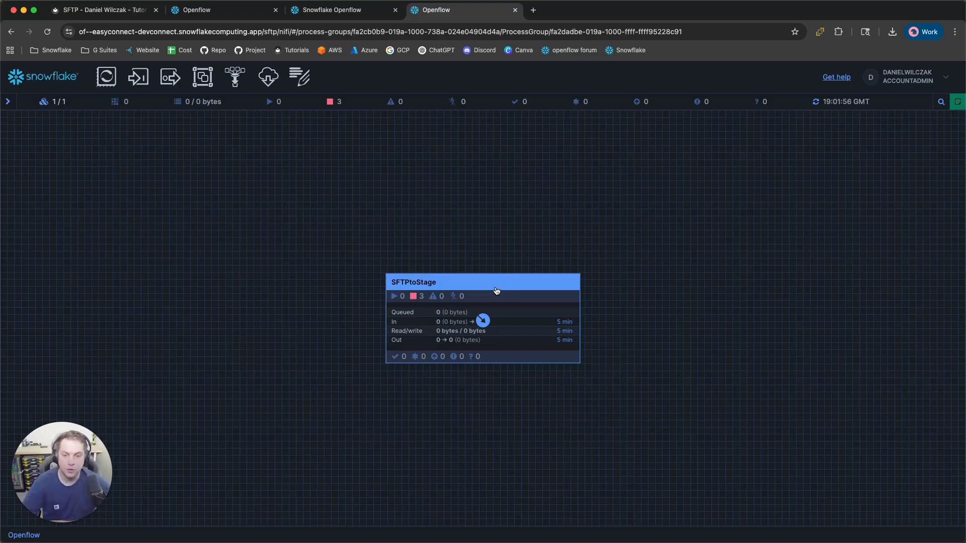
Enter the SFTPtoStage group and bring up the ListSFTP processor's actions menu
{"action": "double_click", "coordinate": [495, 290]}
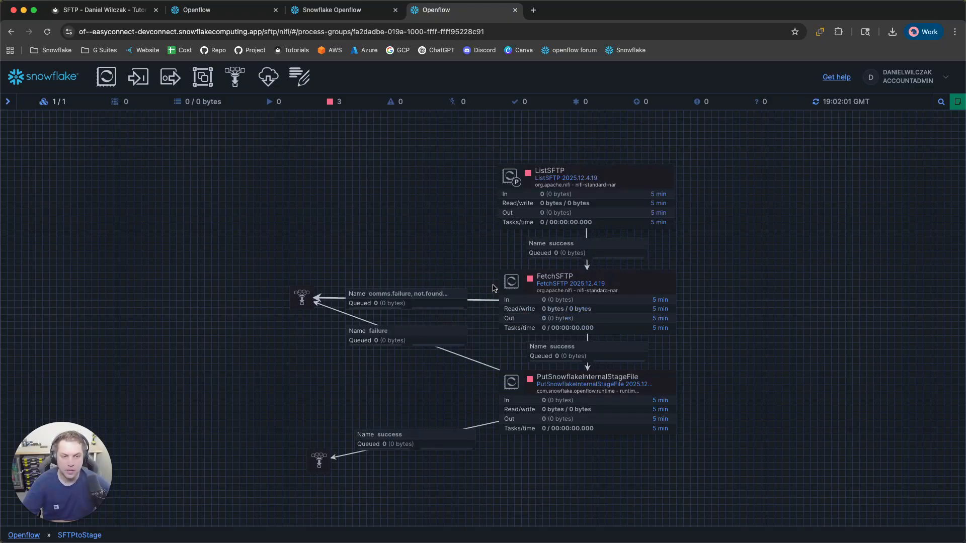
{"action": "left_click", "coordinate": [623, 186]}
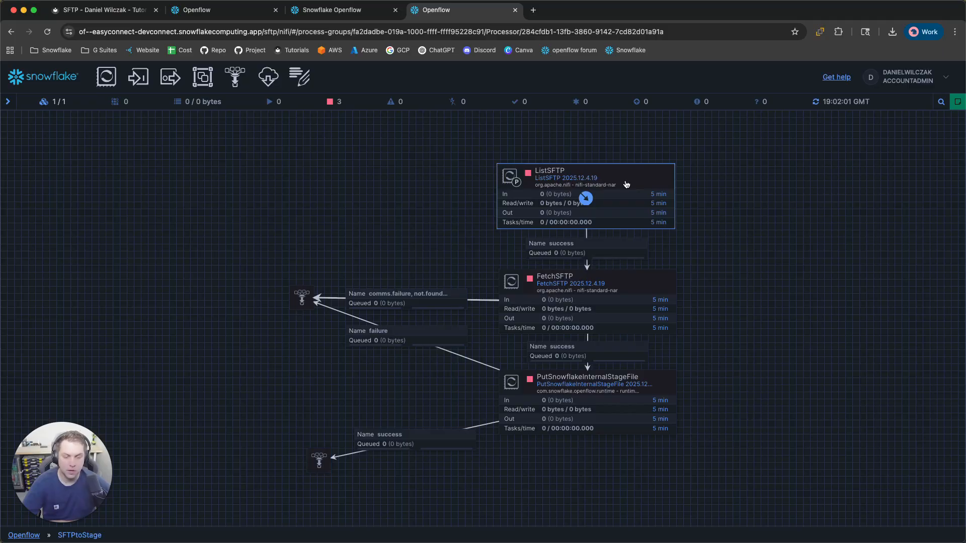
{"action": "right_click", "coordinate": [626, 184]}
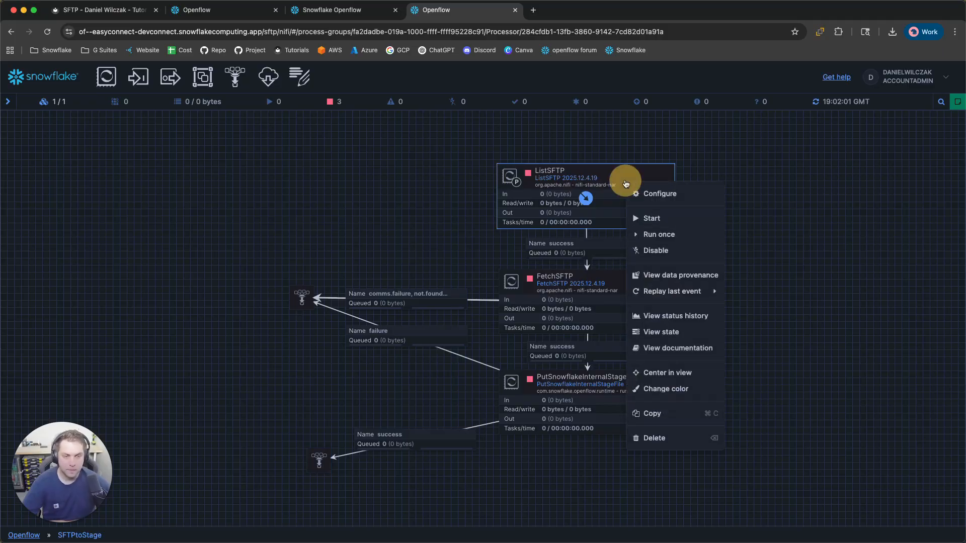
Open ListSFTP's configuration, leaving the Run schedule unchanged, and switch to its Properties
{"action": "left_click", "coordinate": [656, 195]}
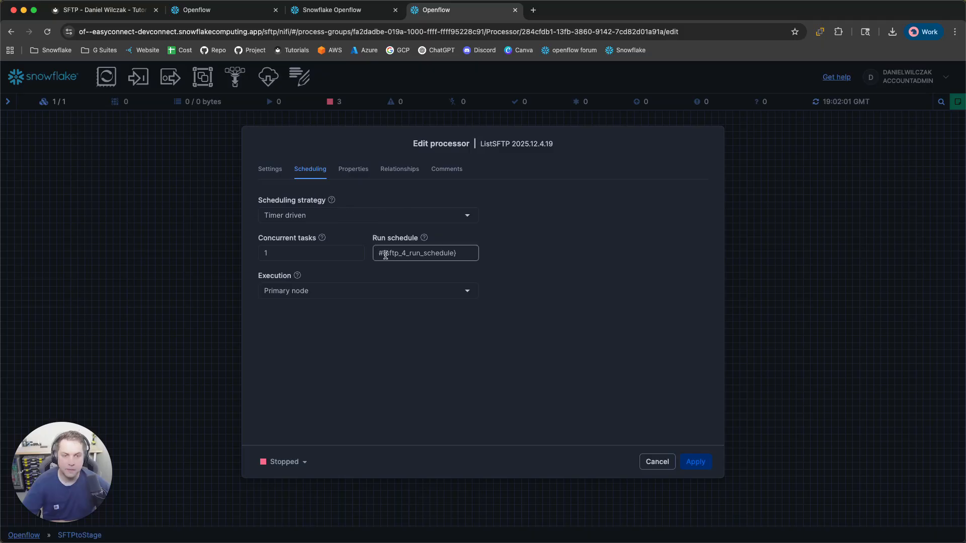
{"action": "left_click_drag", "start_coordinate": [378, 253], "coordinate": [459, 257]}
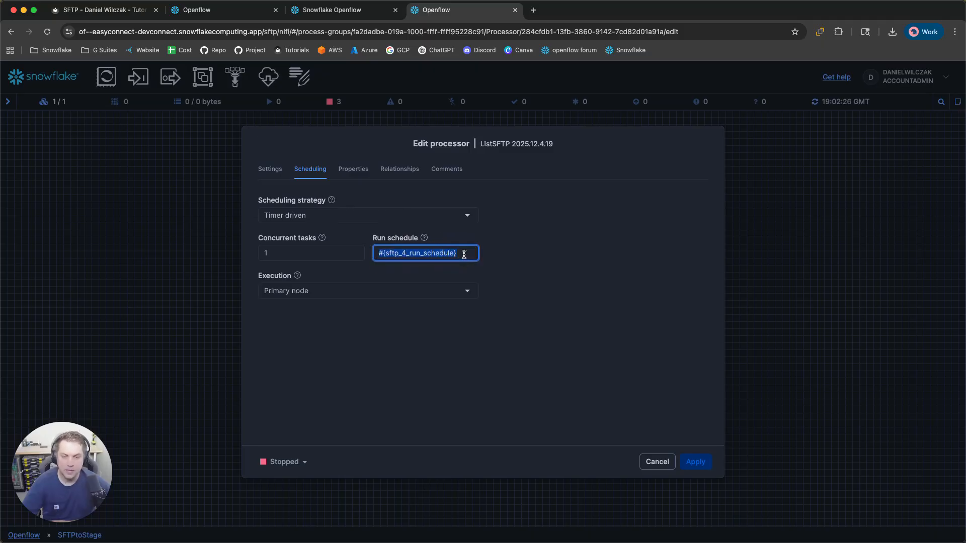
{"action": "left_click", "coordinate": [464, 254]}
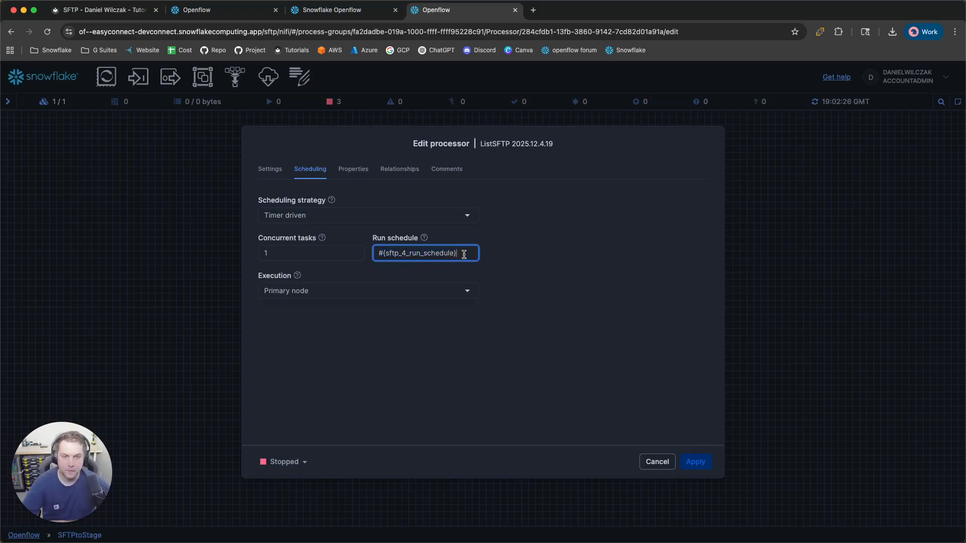
{"action": "left_click", "coordinate": [359, 175]}
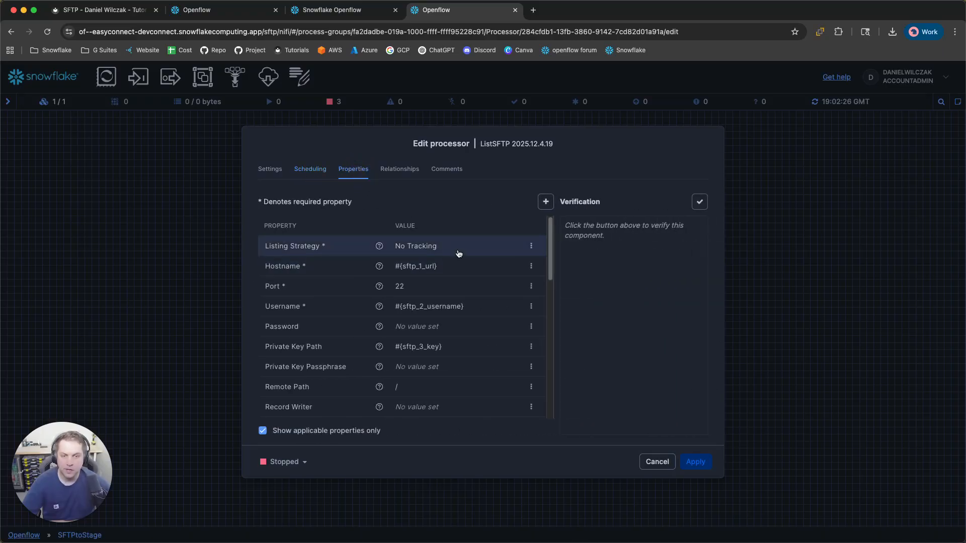
Review the ListSFTP properties: port 22, remote path / and recursive search true
{"action": "scroll", "coordinate": [497, 262], "scroll_direction": "down", "scroll_amount": 1}
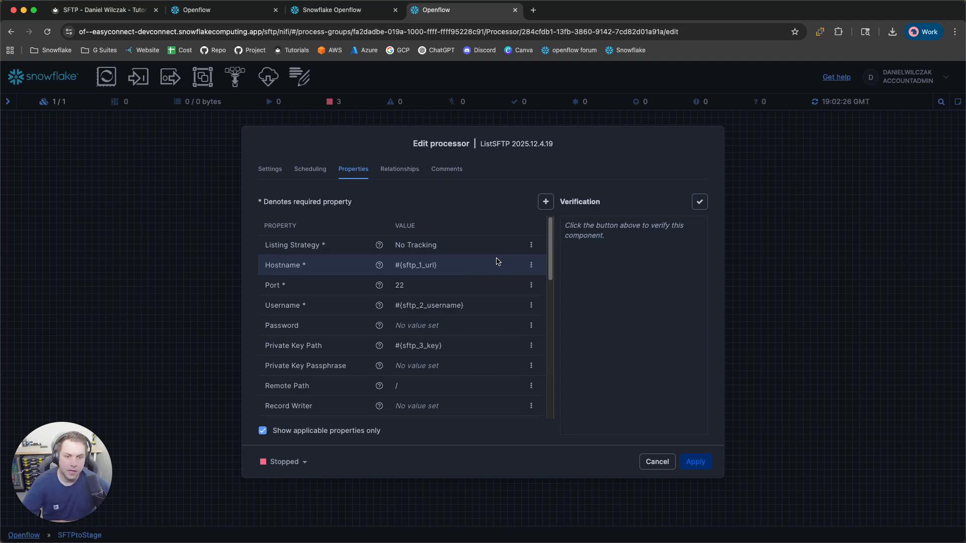
{"action": "scroll", "coordinate": [497, 262], "scroll_direction": "up", "scroll_amount": 1}
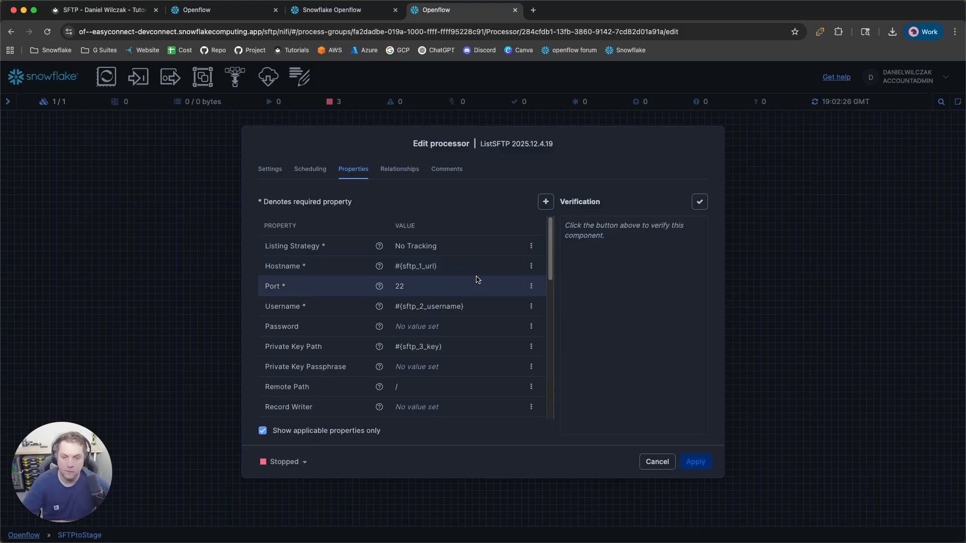
{"action": "scroll", "coordinate": [473, 302], "scroll_direction": "down", "scroll_amount": 2}
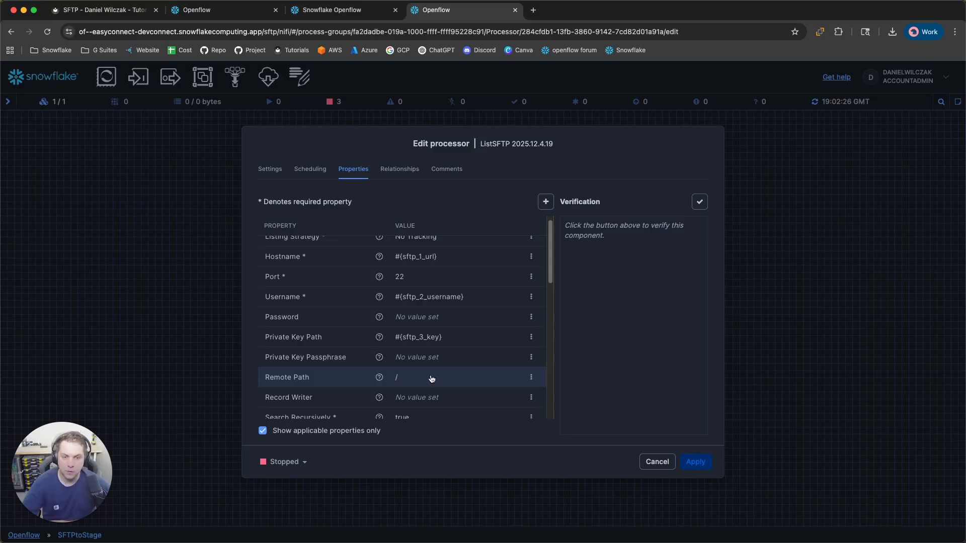
{"action": "scroll", "coordinate": [432, 379], "scroll_direction": "down", "scroll_amount": 3}
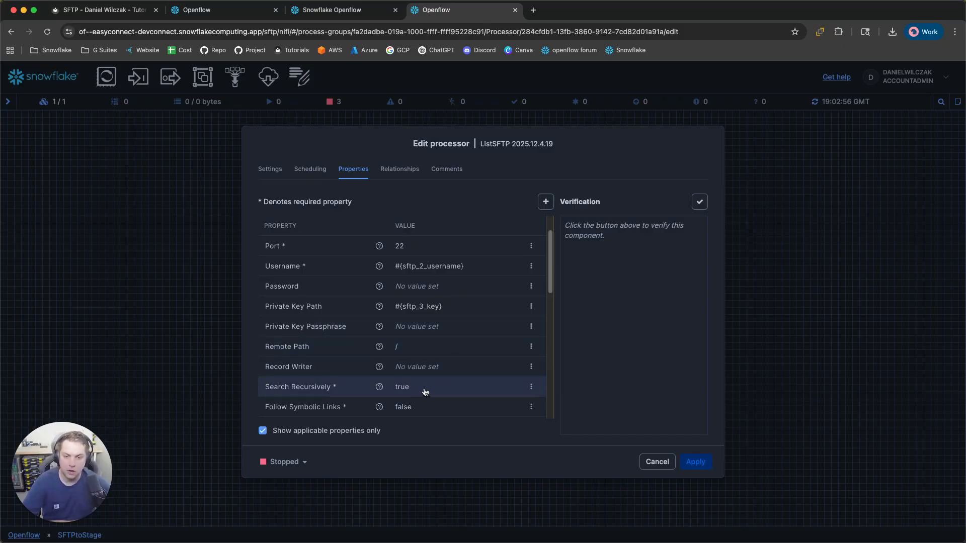
{"action": "scroll", "coordinate": [426, 391], "scroll_direction": "down", "scroll_amount": 5}
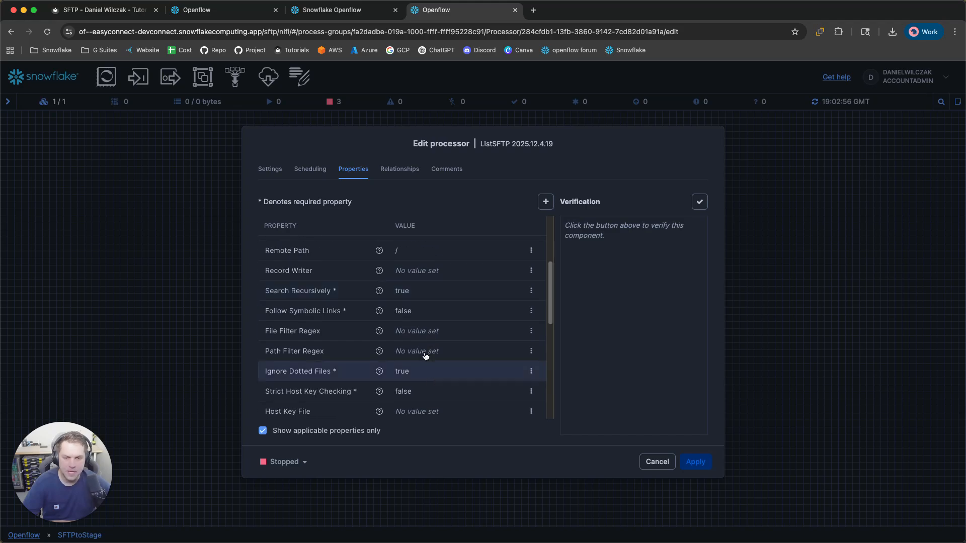
{"action": "scroll", "coordinate": [431, 357], "scroll_direction": "down", "scroll_amount": 7}
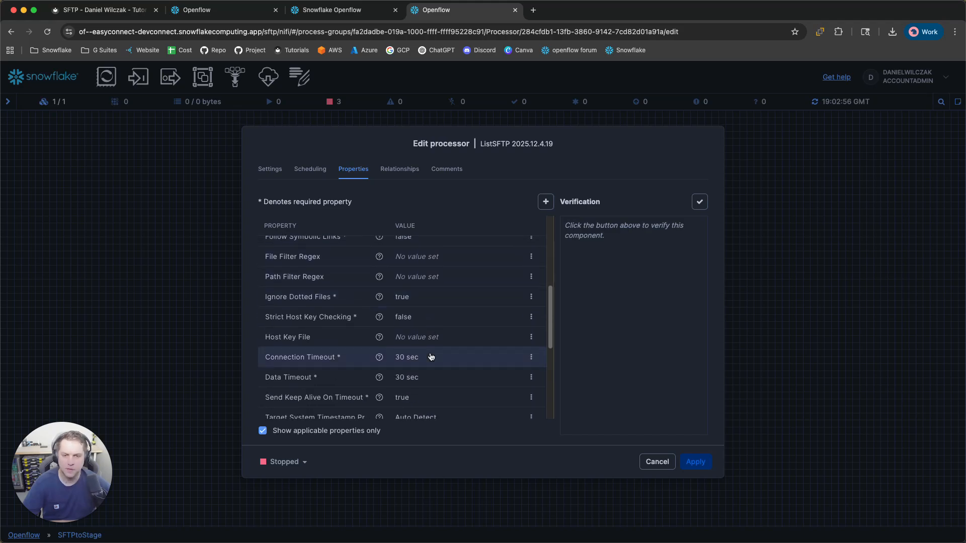
{"action": "scroll", "coordinate": [431, 357], "scroll_direction": "down", "scroll_amount": 4}
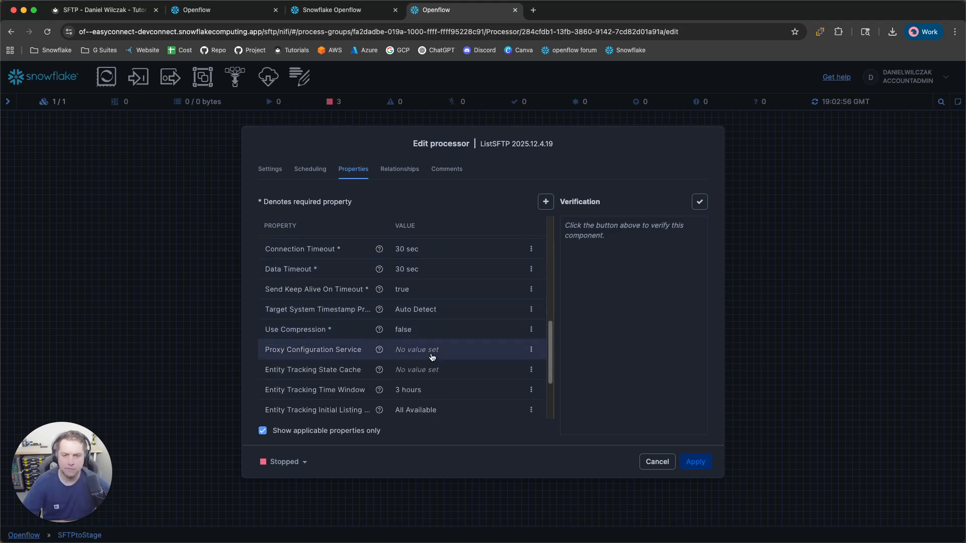
{"action": "scroll", "coordinate": [431, 357], "scroll_direction": "down", "scroll_amount": 3}
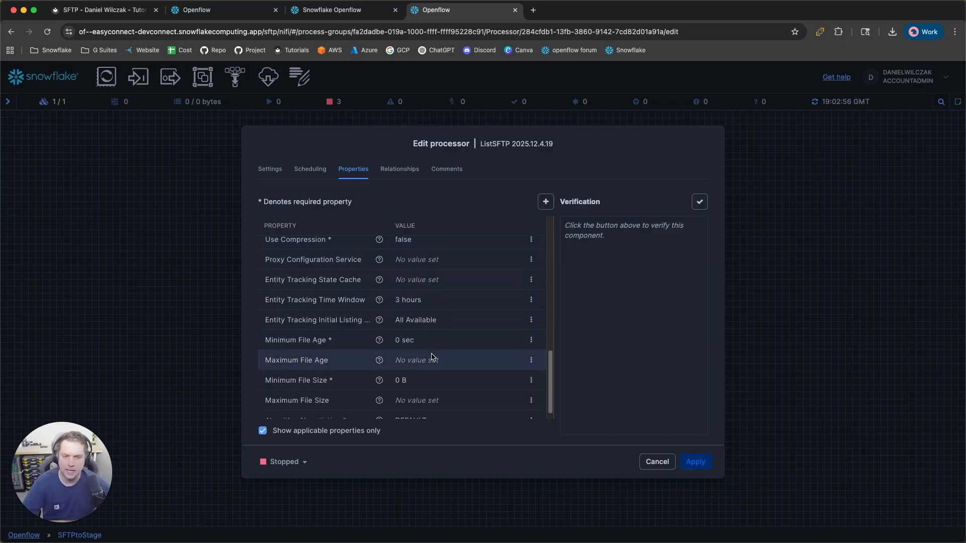
{"action": "scroll", "coordinate": [432, 357], "scroll_direction": "down", "scroll_amount": 1}
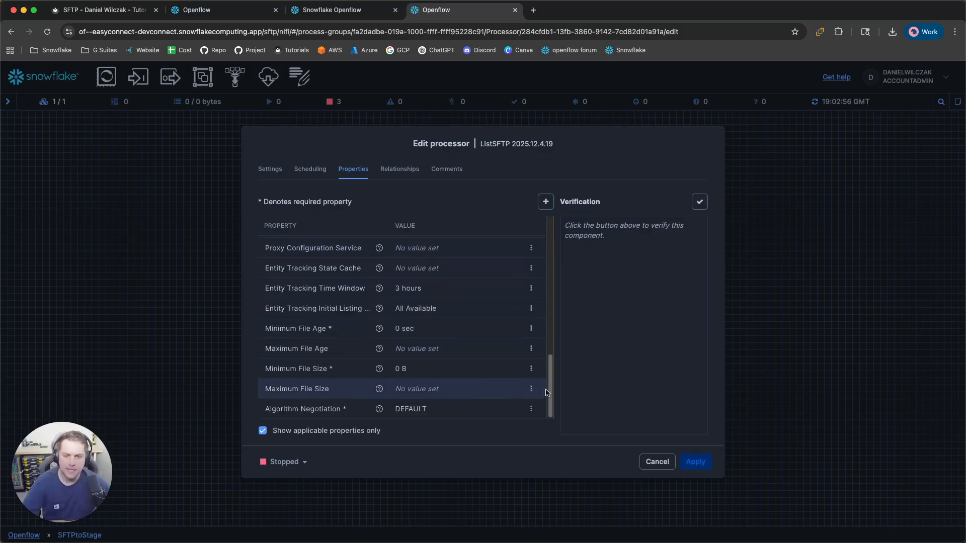
{"action": "scroll", "coordinate": [433, 349], "scroll_direction": "up", "scroll_amount": 10}
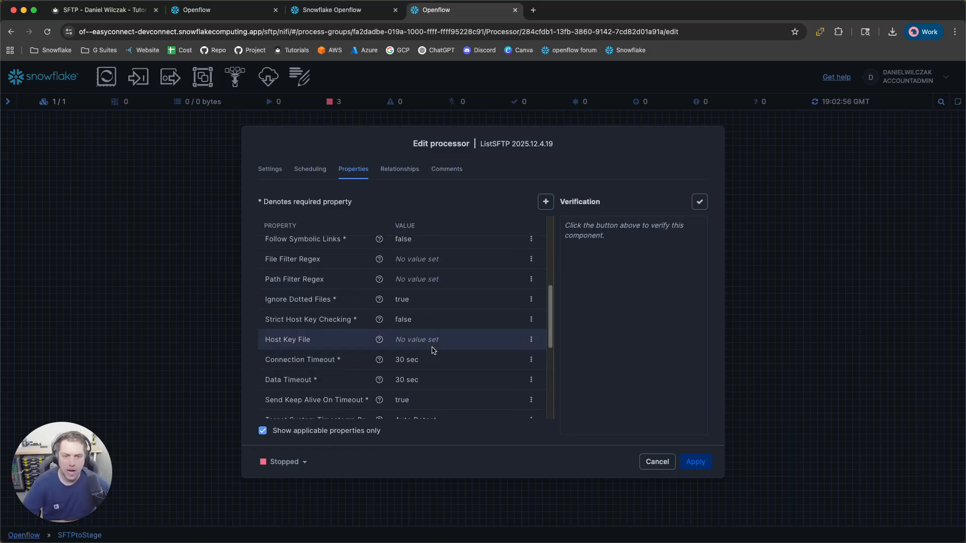
Discard the settings and run ListSFTP once, sending 2 files into its success queue
{"action": "left_click", "coordinate": [649, 461]}
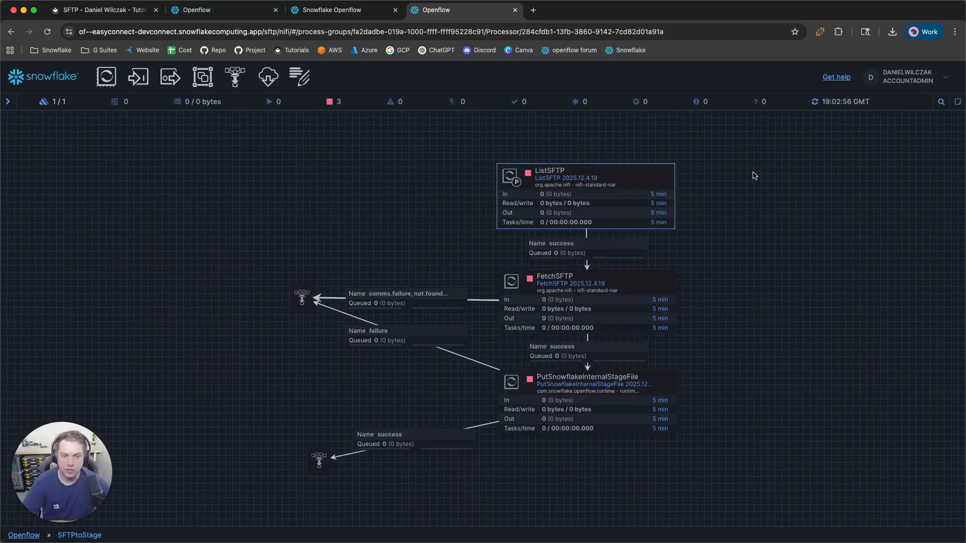
{"action": "right_click", "coordinate": [640, 182]}
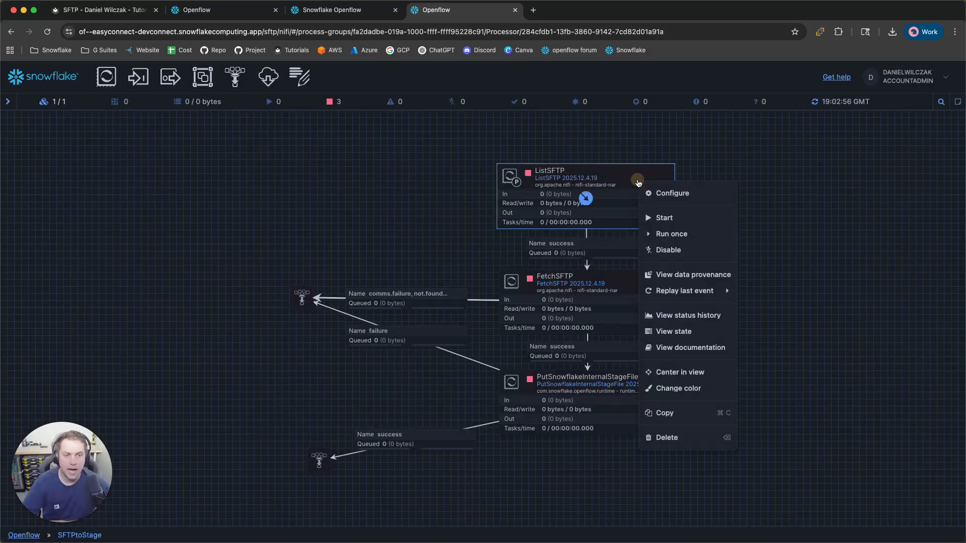
{"action": "left_click", "coordinate": [672, 236]}
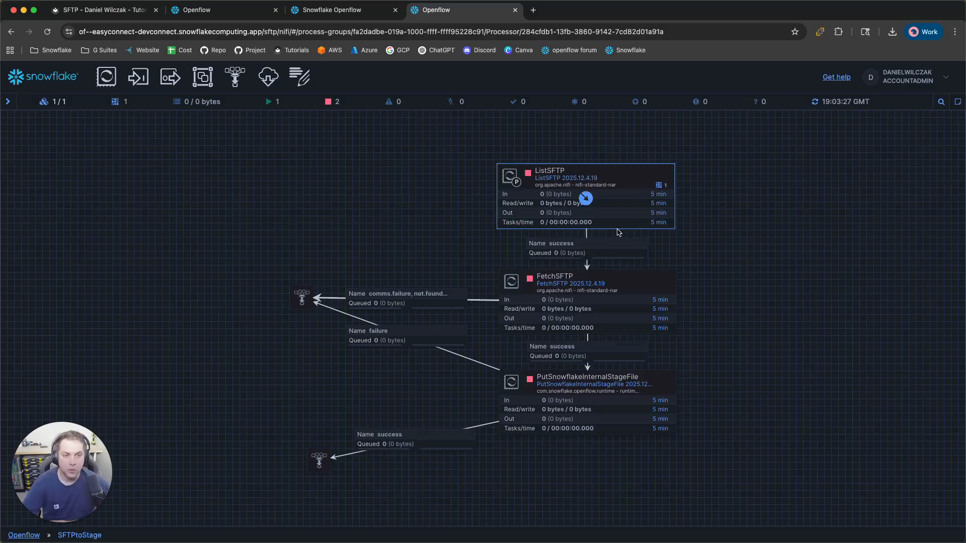
{"action": "left_click", "coordinate": [615, 249]}
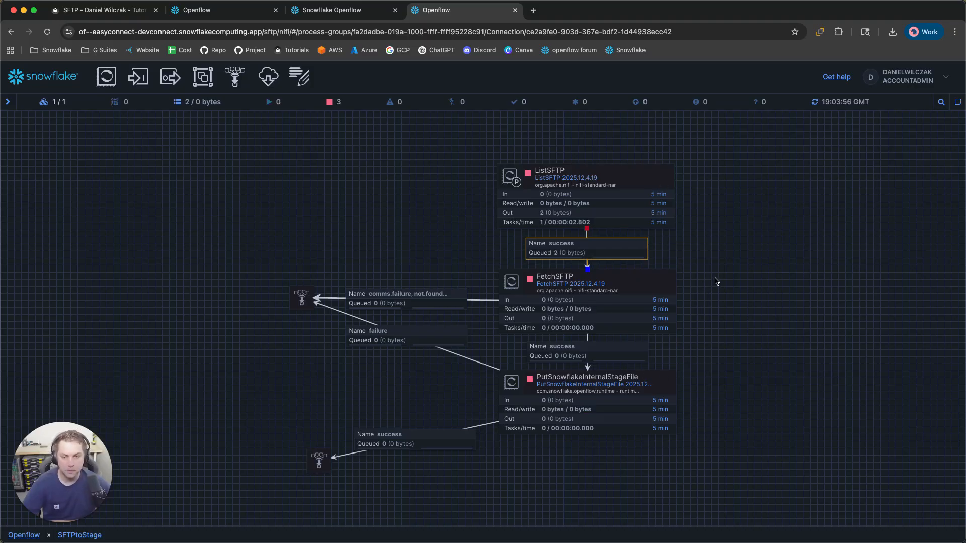
{"action": "right_click", "coordinate": [613, 251]}
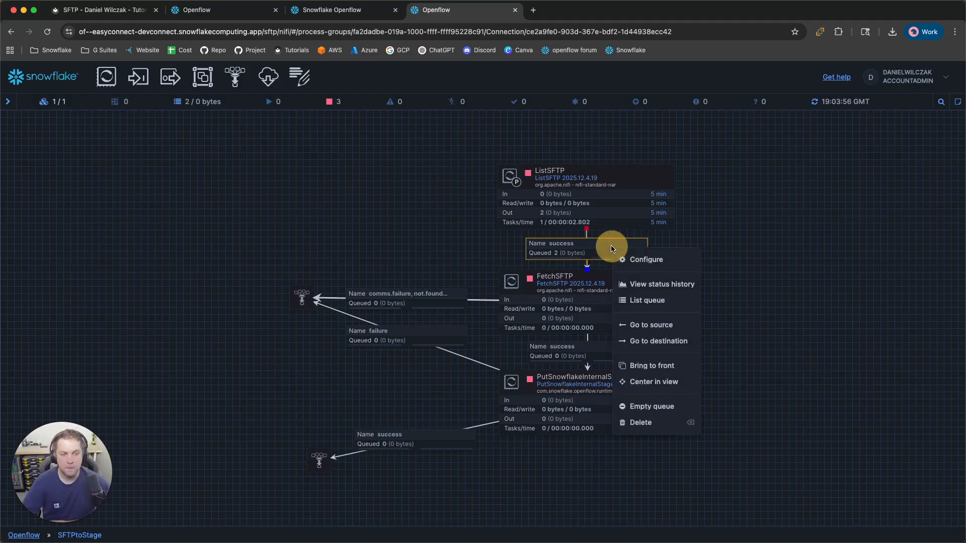
{"action": "left_click", "coordinate": [660, 301]}
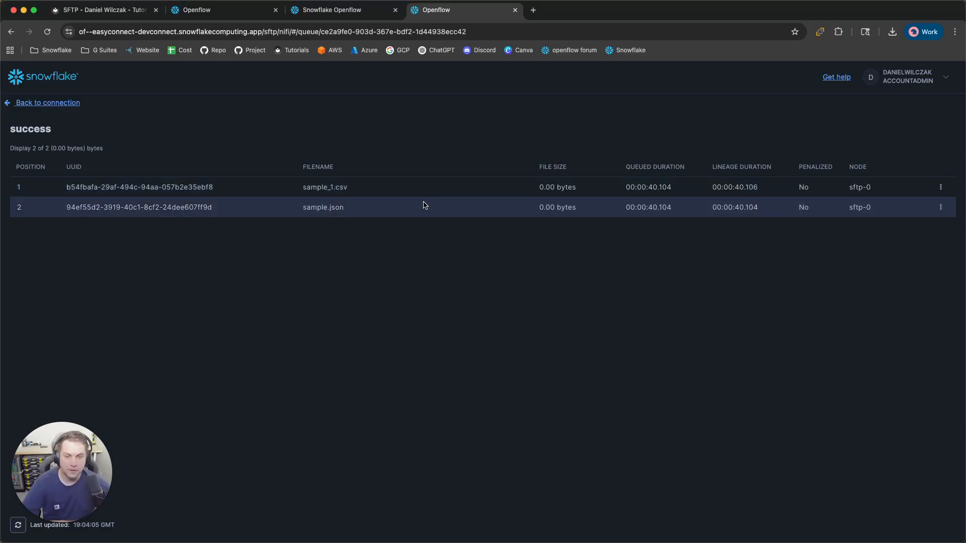
{"action": "left_click", "coordinate": [55, 103]}
{"action": "left_click_drag", "start_coordinate": [641, 353], "coordinate": [643, 283]}
{"action": "scroll", "coordinate": [584, 323], "scroll_direction": "up", "scroll_amount": 1}
Run FetchSFTP once, moving one 67-byte file into the PutSnowflakeInternalStageFile queue
{"action": "left_click", "coordinate": [541, 275]}
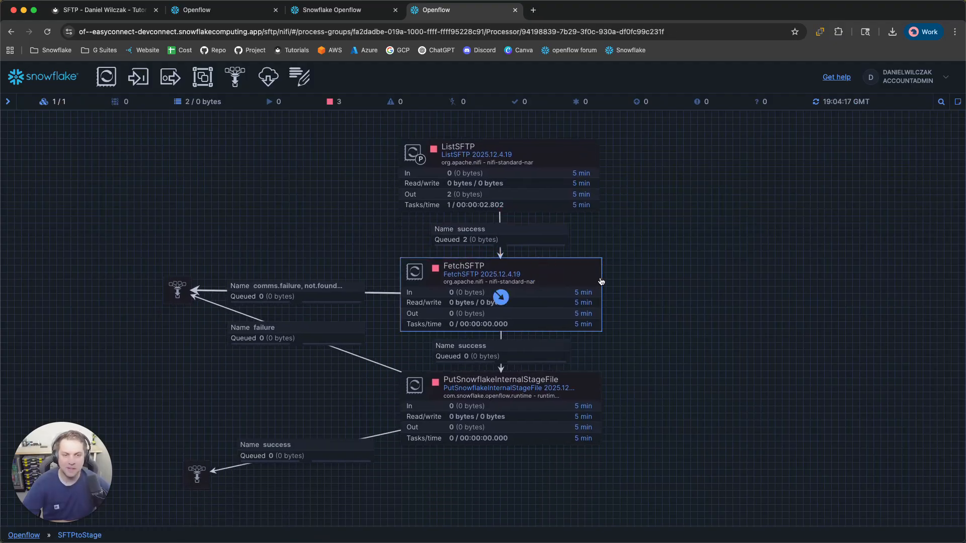
{"action": "right_click", "coordinate": [545, 278]}
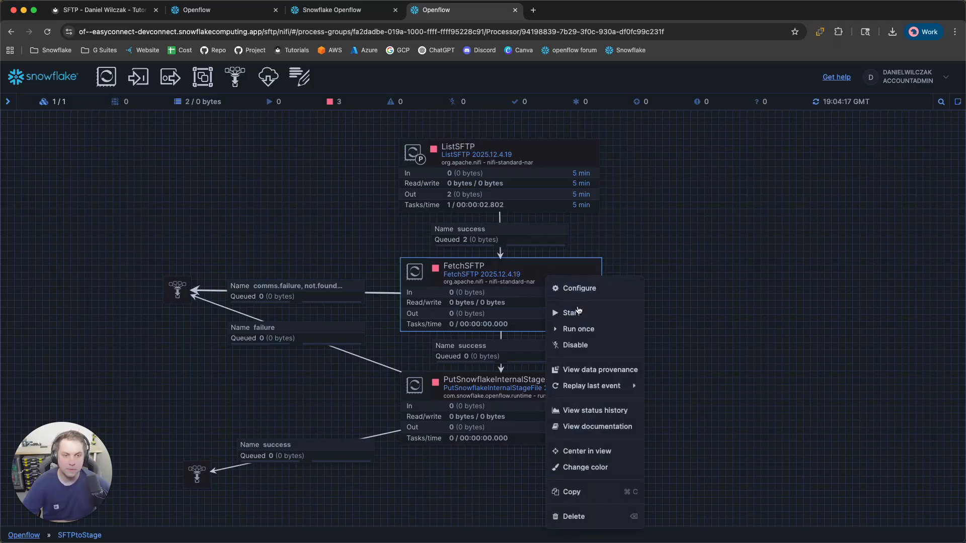
{"action": "left_click", "coordinate": [600, 333]}
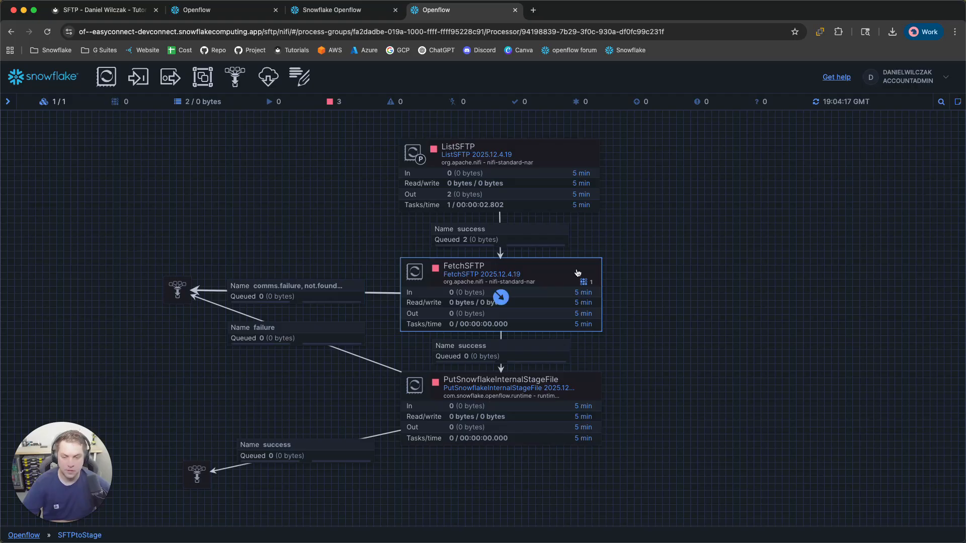
{"action": "left_click_drag", "start_coordinate": [655, 299], "coordinate": [666, 283]}
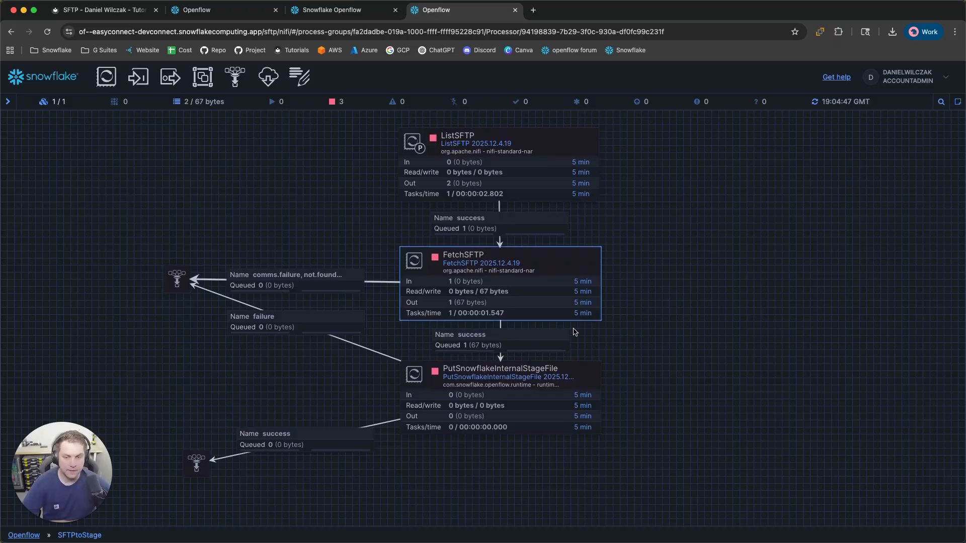
View the queued 67-byte sample_1.csv as CSV (x,y data, 10 rows), then return to the canvas
{"action": "right_click", "coordinate": [543, 338]}
{"action": "left_click", "coordinate": [563, 391]}
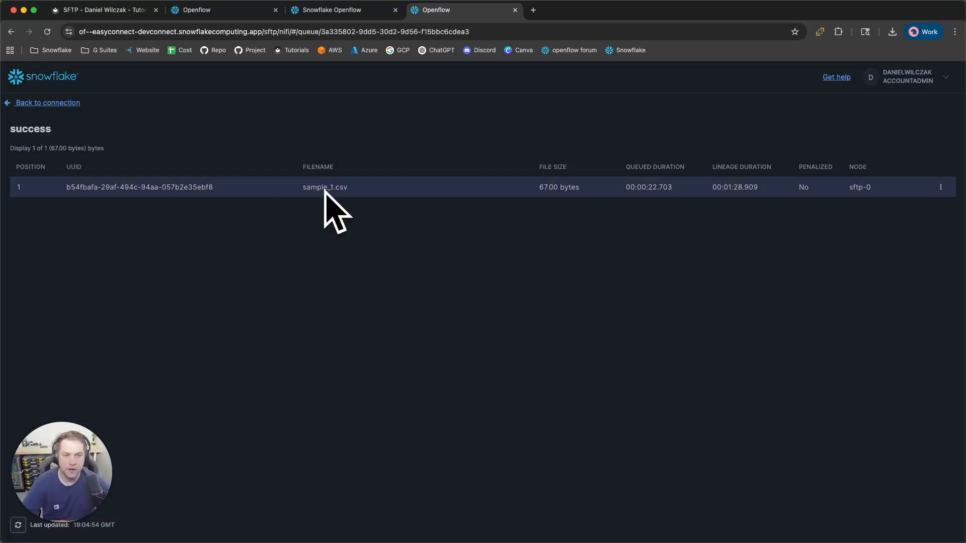
{"action": "left_click", "coordinate": [940, 188]}
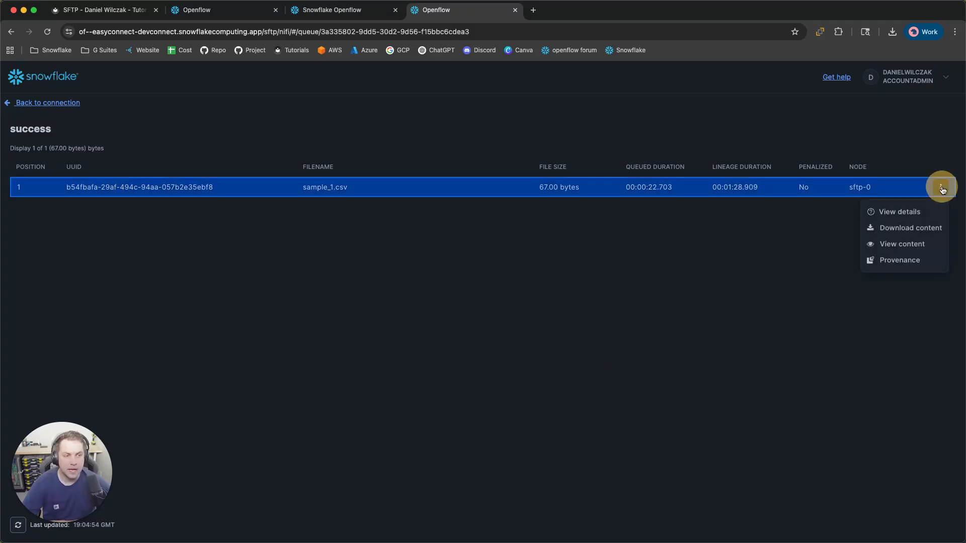
{"action": "left_click", "coordinate": [901, 245]}
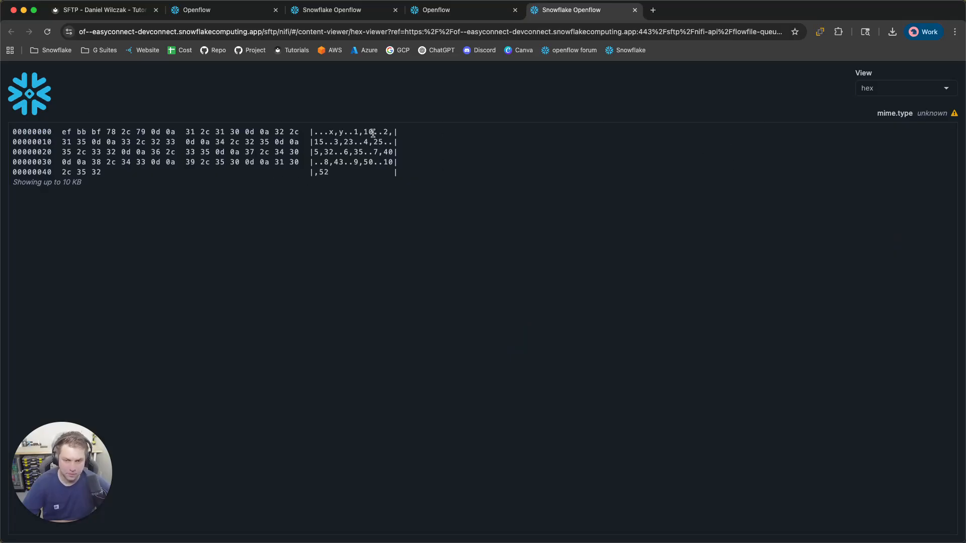
{"action": "left_click", "coordinate": [921, 91]}
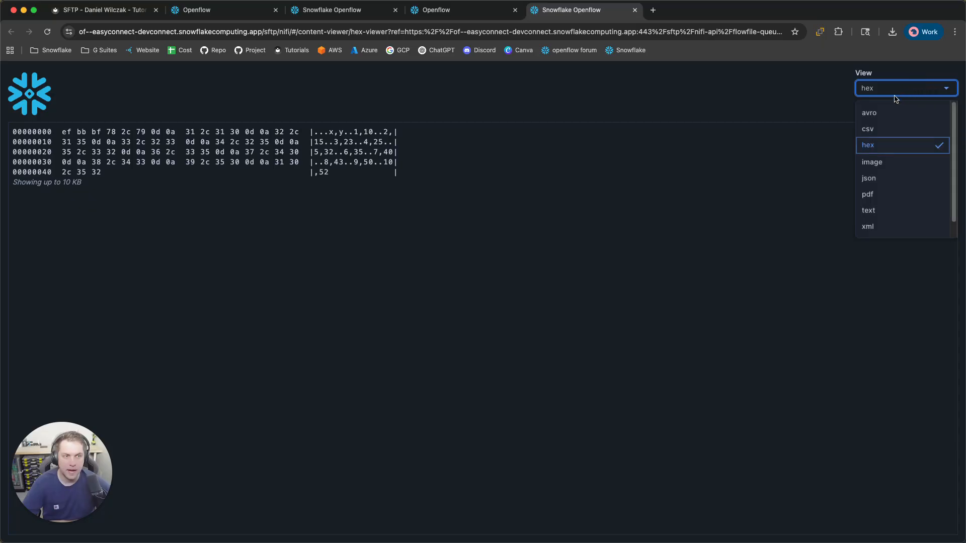
{"action": "left_click", "coordinate": [882, 129]}
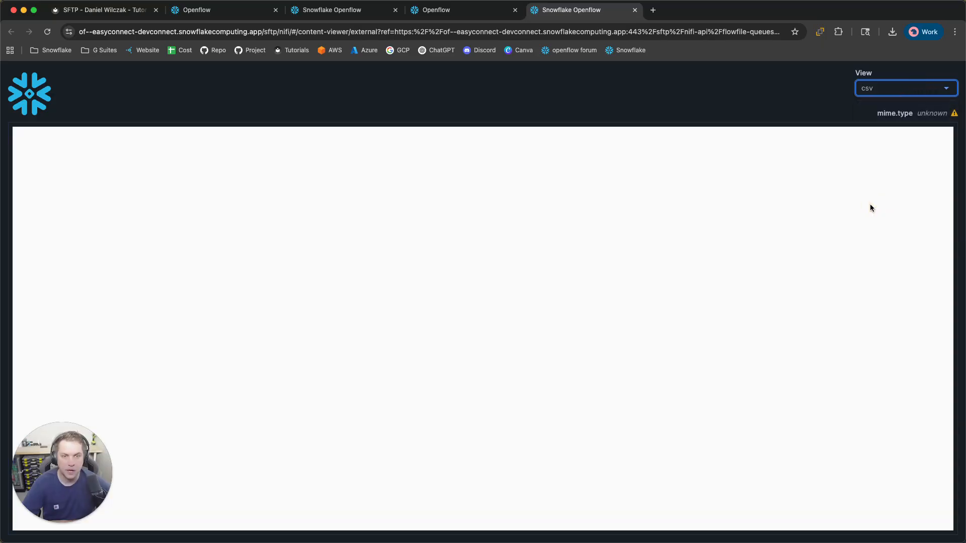
{"action": "left_click_drag", "start_coordinate": [89, 240], "coordinate": [107, 199]}
{"action": "left_click", "coordinate": [108, 198]}
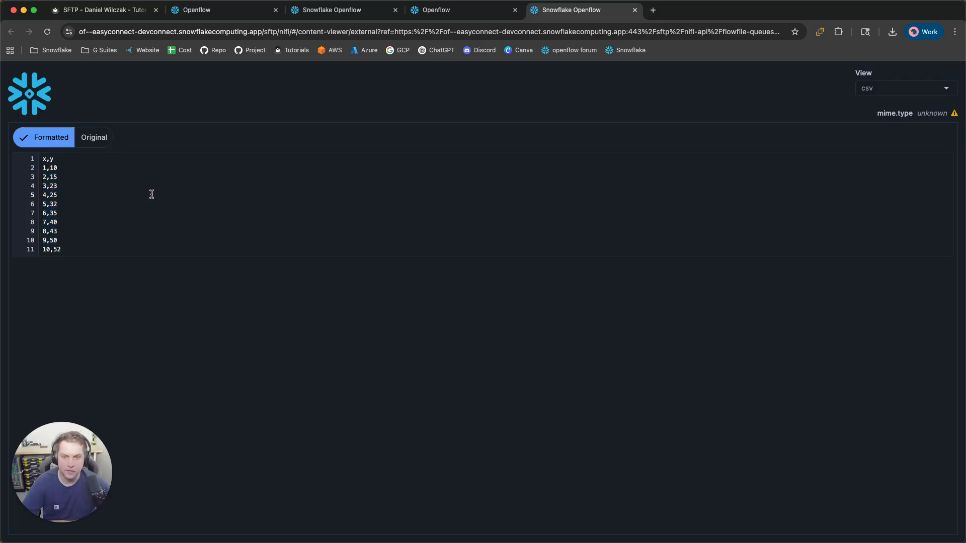
{"action": "left_click", "coordinate": [635, 10]}
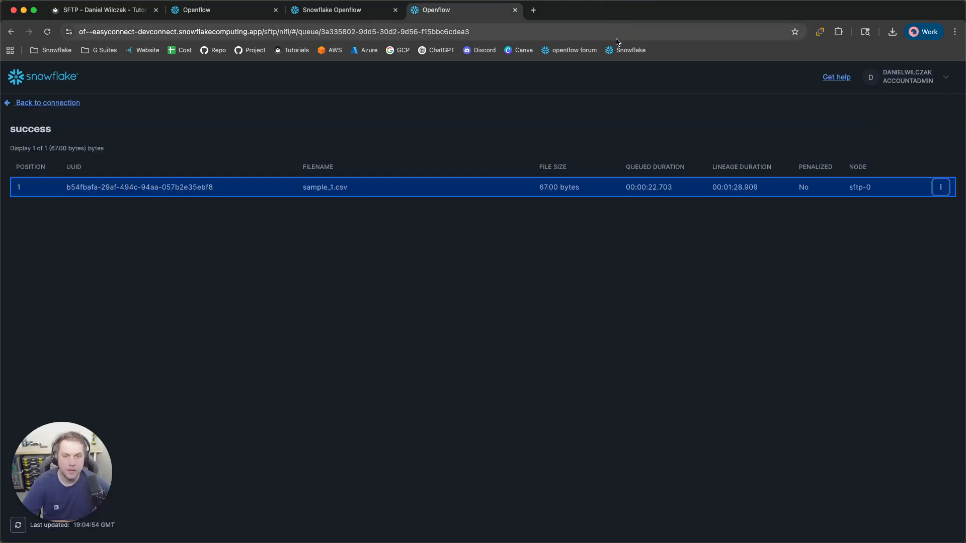
{"action": "left_click", "coordinate": [47, 103]}
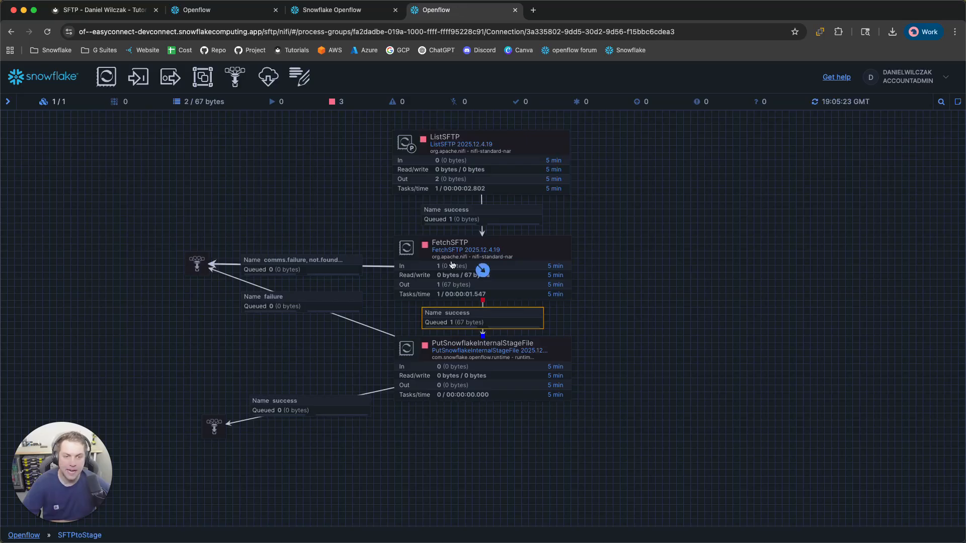
Run PutSnowflakeInternalStageFile once to upload the queued 67-byte file to its success queue
{"action": "left_click", "coordinate": [532, 356]}
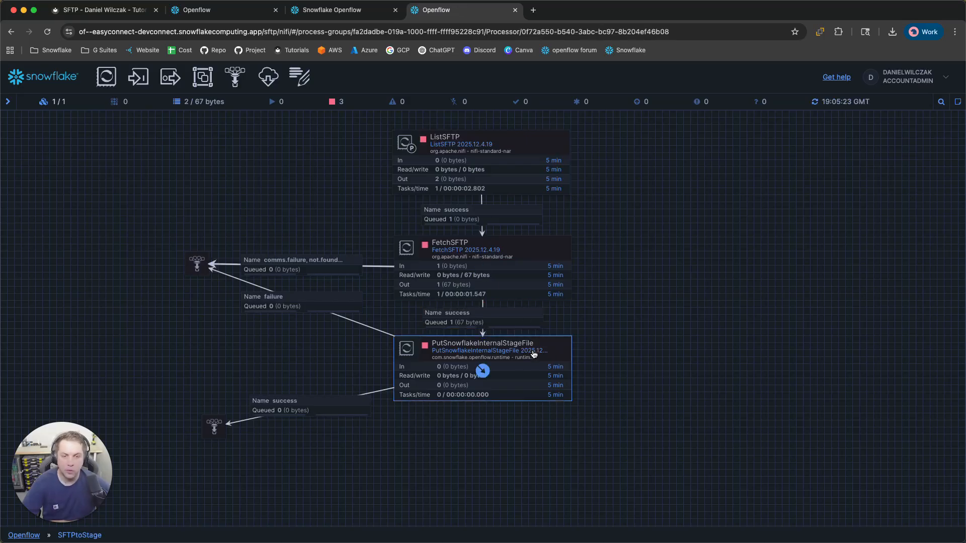
{"action": "right_click", "coordinate": [542, 353]}
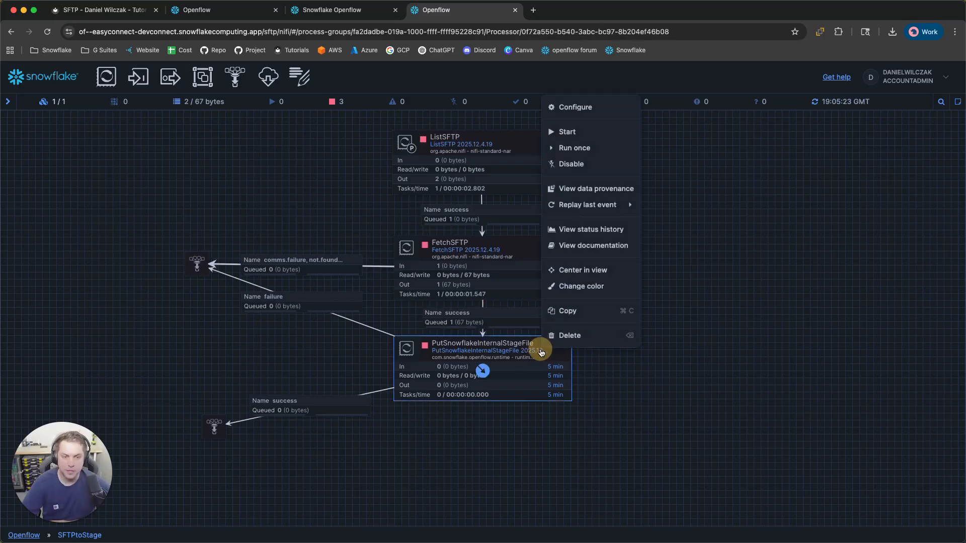
{"action": "left_click", "coordinate": [594, 149]}
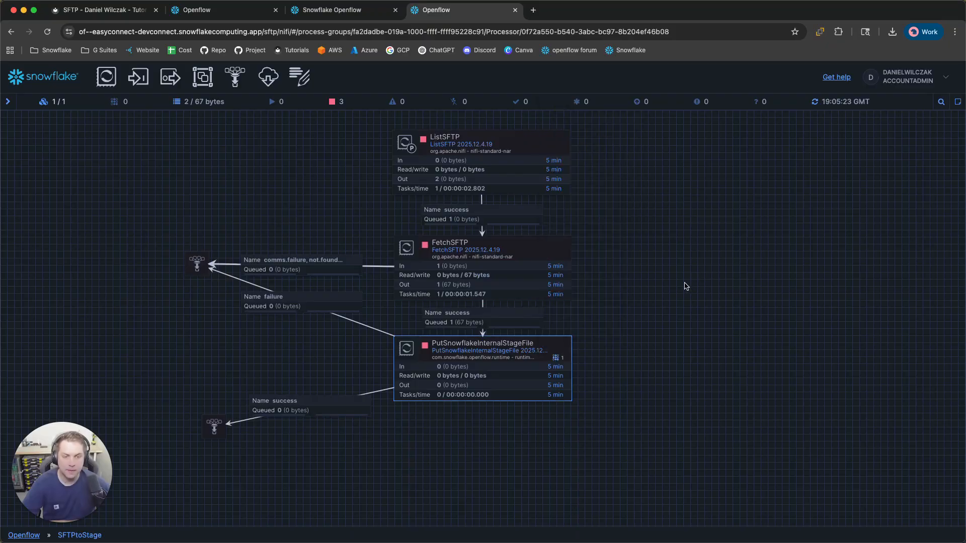
{"action": "left_click_drag", "start_coordinate": [630, 265], "coordinate": [683, 276]}
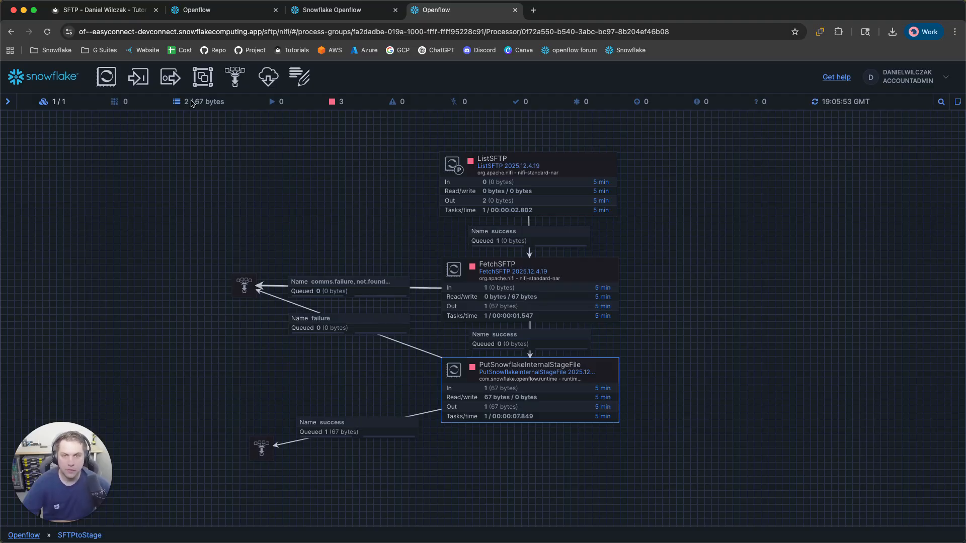
Open the RAW.SFTP FILES stage in Database Explorer and refresh to confirm sample_1.csv (80.0B)
{"action": "left_click", "coordinate": [213, 15]}
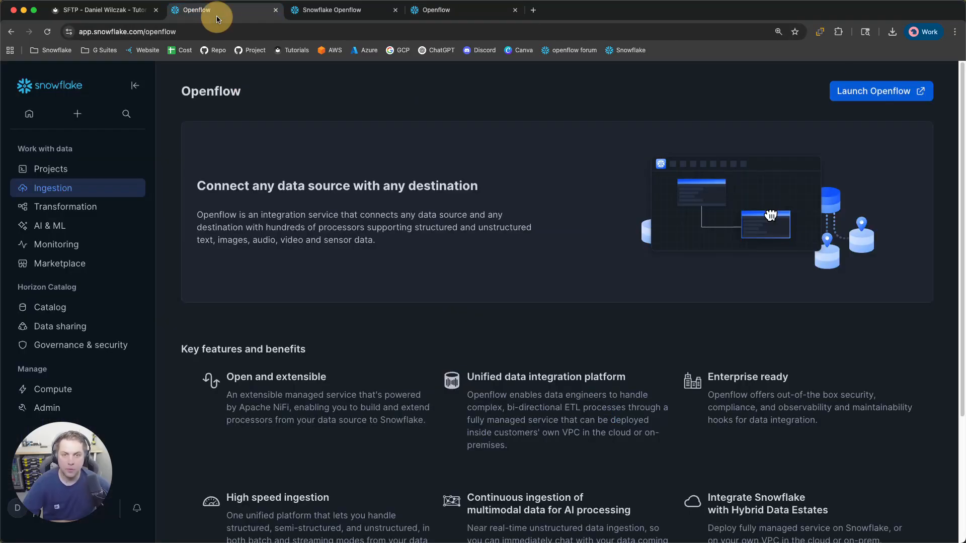
{"action": "left_click", "coordinate": [66, 309]}
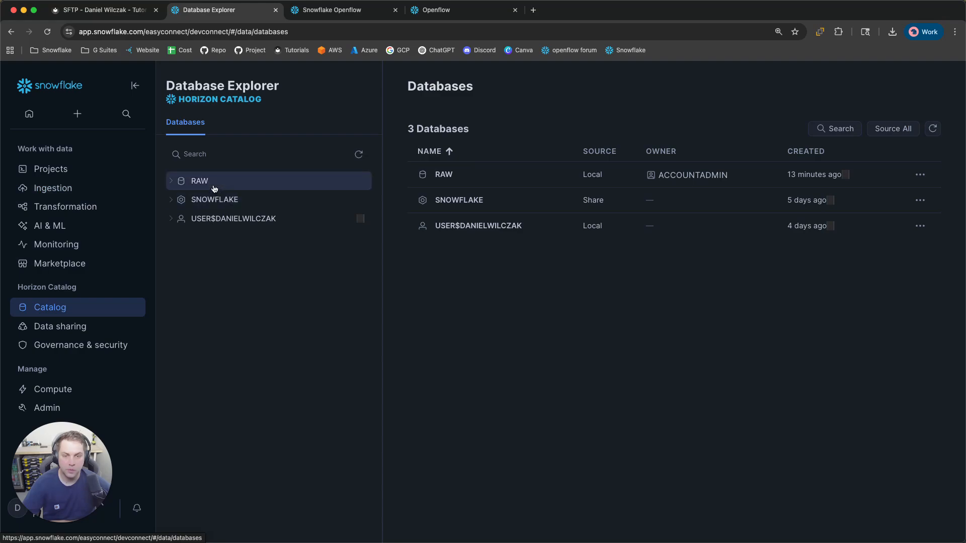
{"action": "left_click", "coordinate": [213, 186]}
{"action": "left_click", "coordinate": [229, 256]}
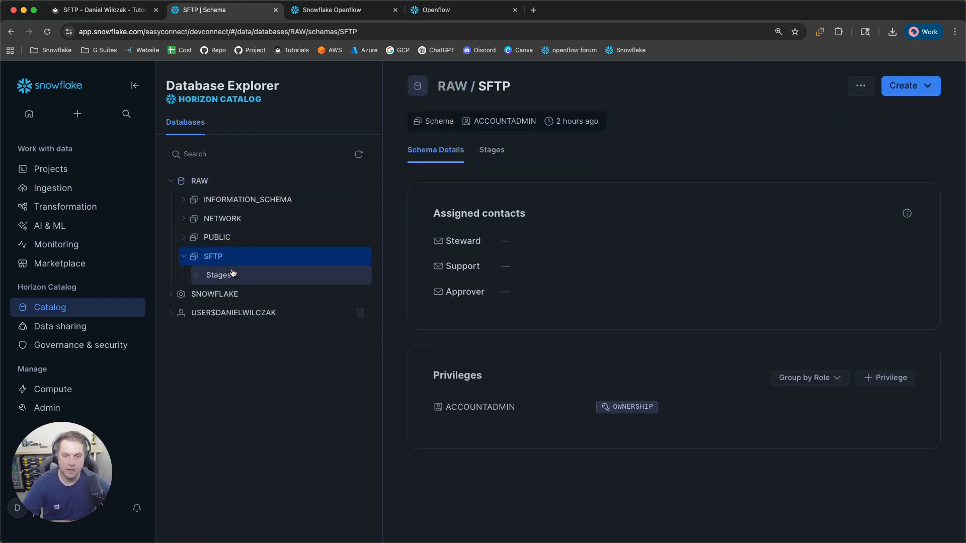
{"action": "left_click", "coordinate": [254, 280]}
{"action": "left_click", "coordinate": [262, 295]}
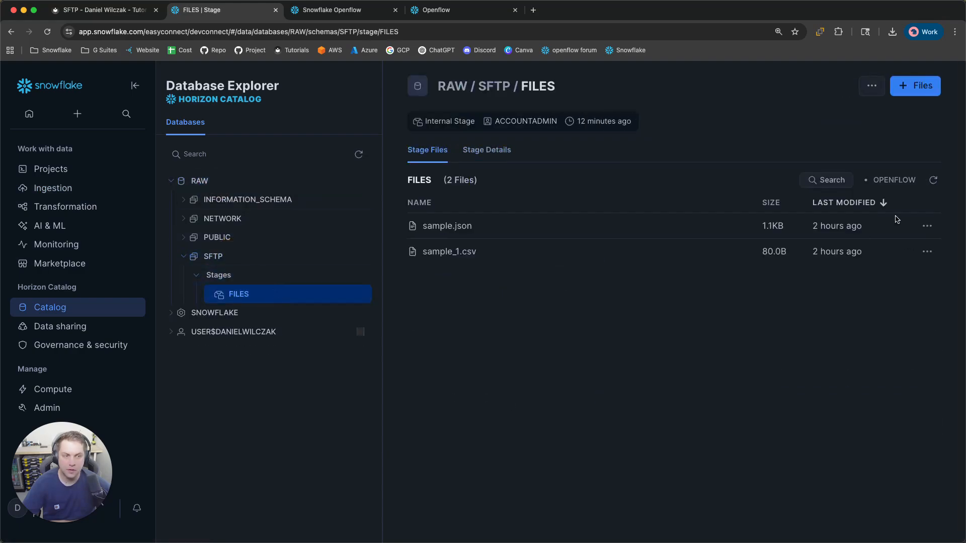
{"action": "left_click", "coordinate": [933, 179]}
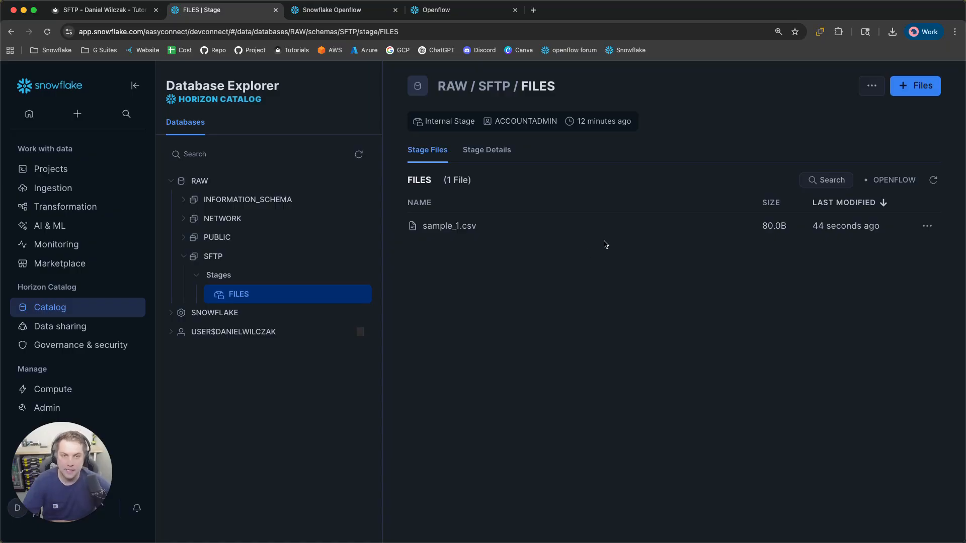
{"action": "left_click", "coordinate": [450, 10]}
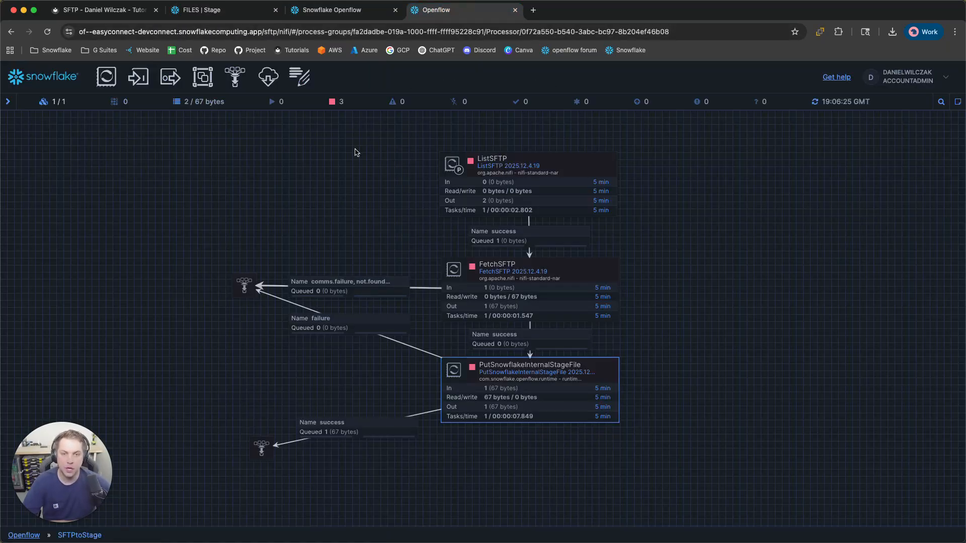
Start the SFTPtoStage group from the parent level and re-enter it to watch the processors
{"action": "left_click", "coordinate": [24, 536]}
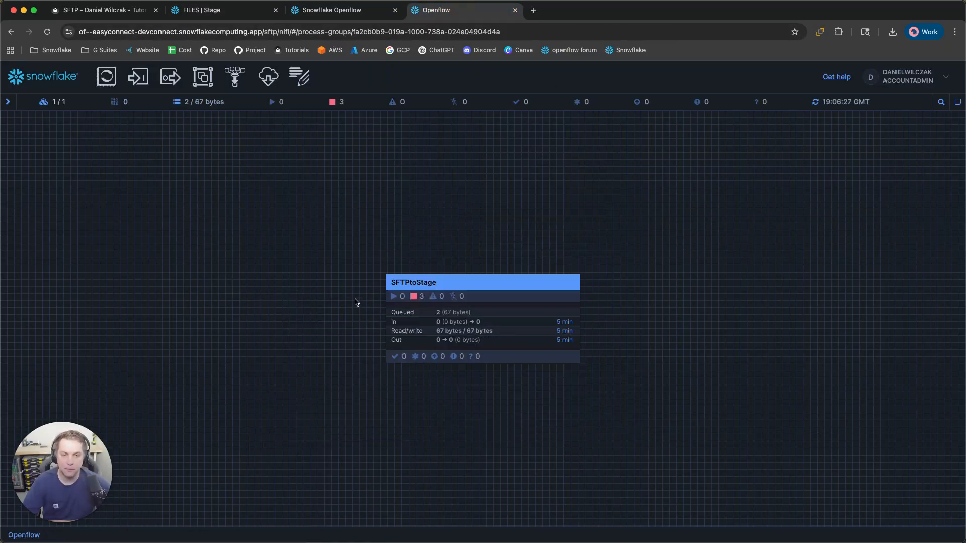
{"action": "right_click", "coordinate": [510, 282]}
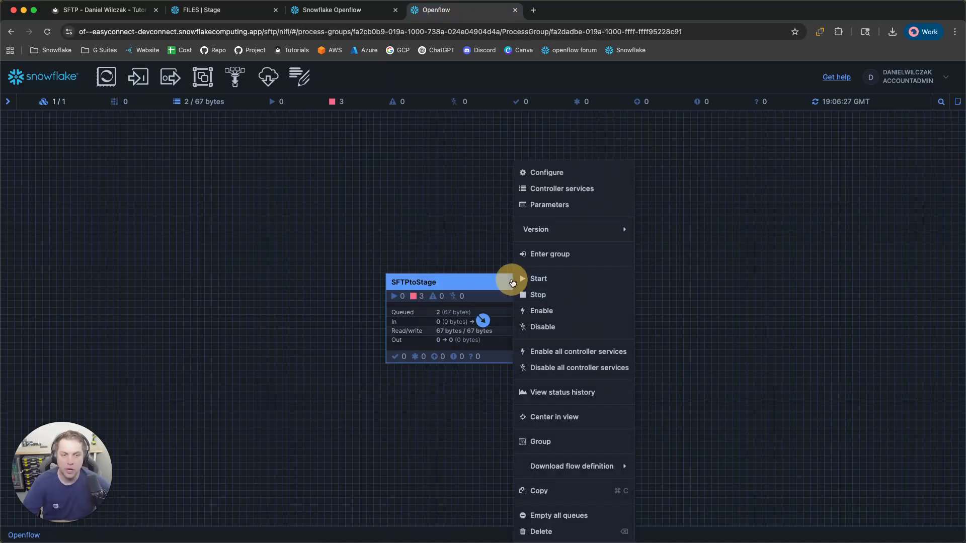
{"action": "left_click", "coordinate": [538, 279]}
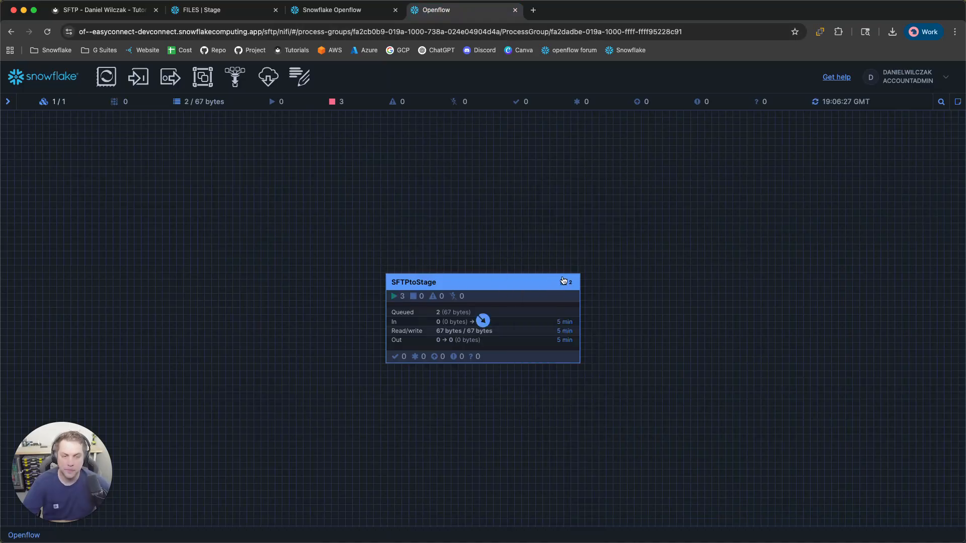
{"action": "double_click", "coordinate": [522, 286]}
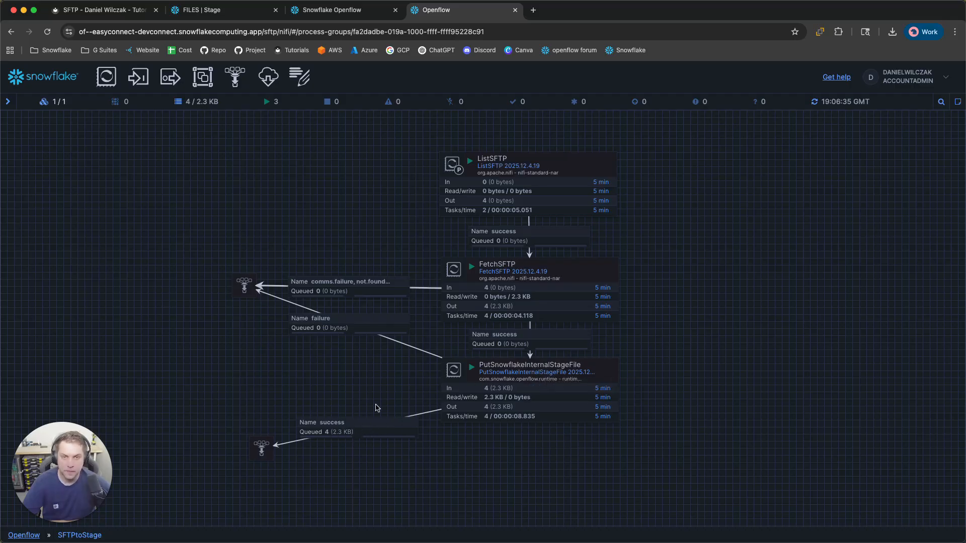
Refresh the FILES stage list to confirm both sample.json (1.1KB) and sample_1.csv are present
{"action": "left_click", "coordinate": [236, 17]}
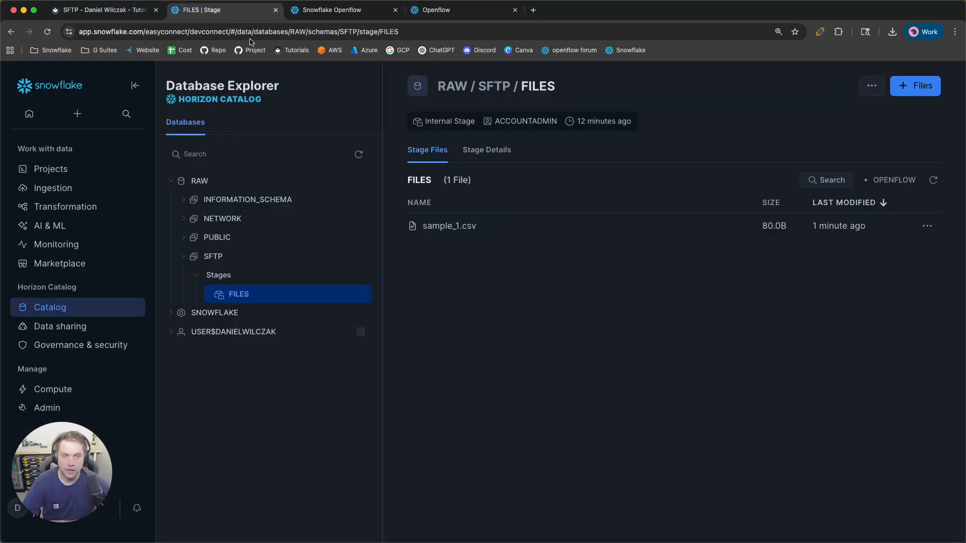
{"action": "left_click", "coordinate": [933, 181]}
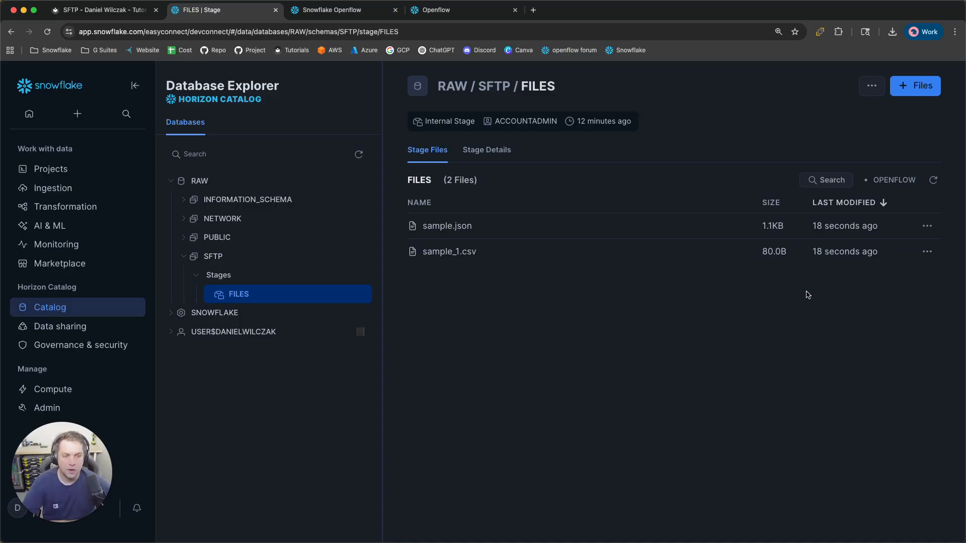
{"action": "mouse_move", "coordinate": [820, 253]}
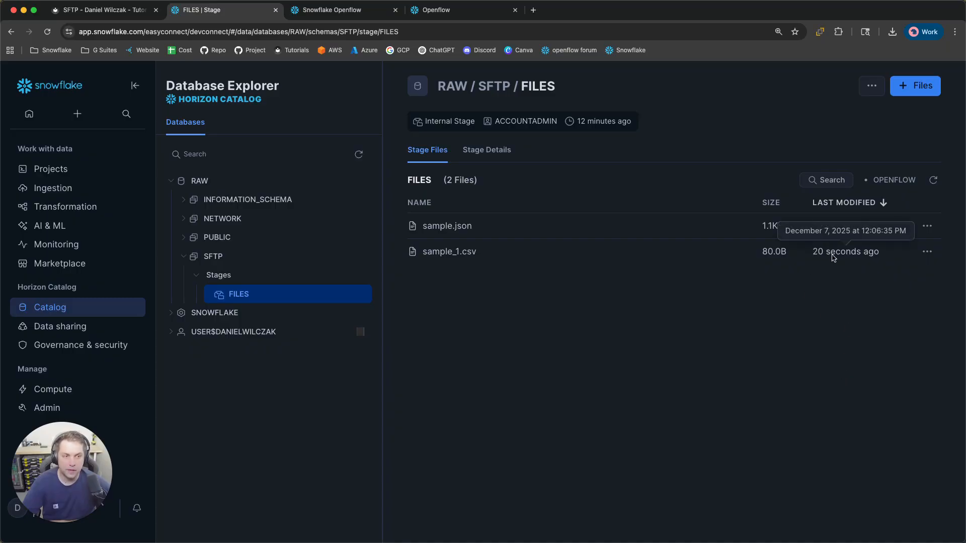
{"action": "mouse_move", "coordinate": [850, 230]}
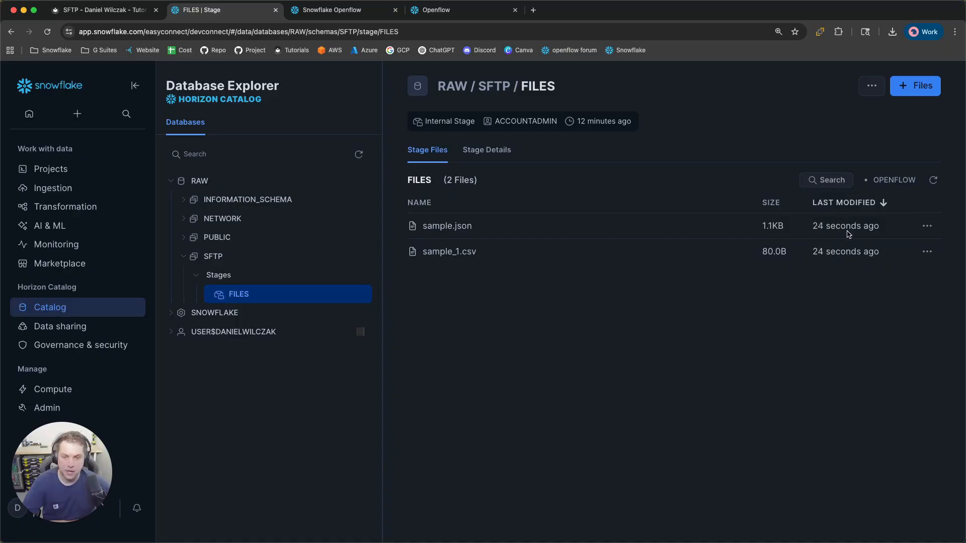
{"action": "key", "text": "ctrl+Tab"}
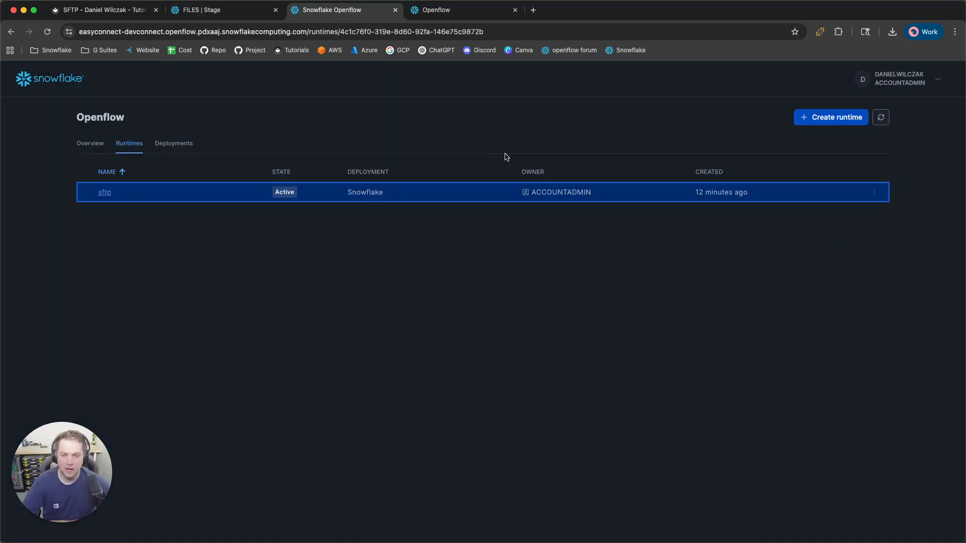